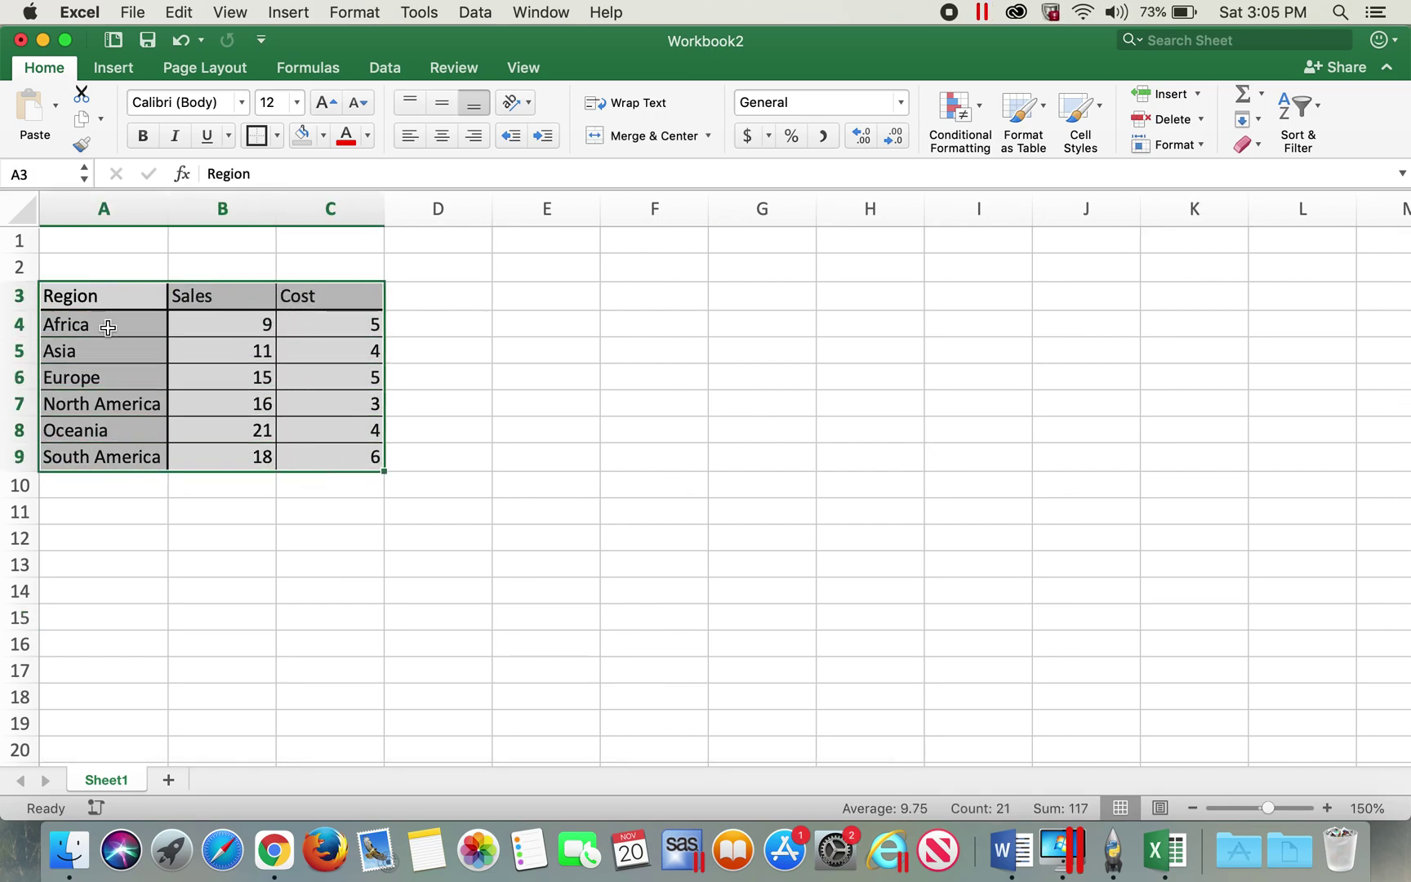
Select the six-region Region, Sales and Cost table across A3:C9
left_click_drag(103, 295, 97, 454)
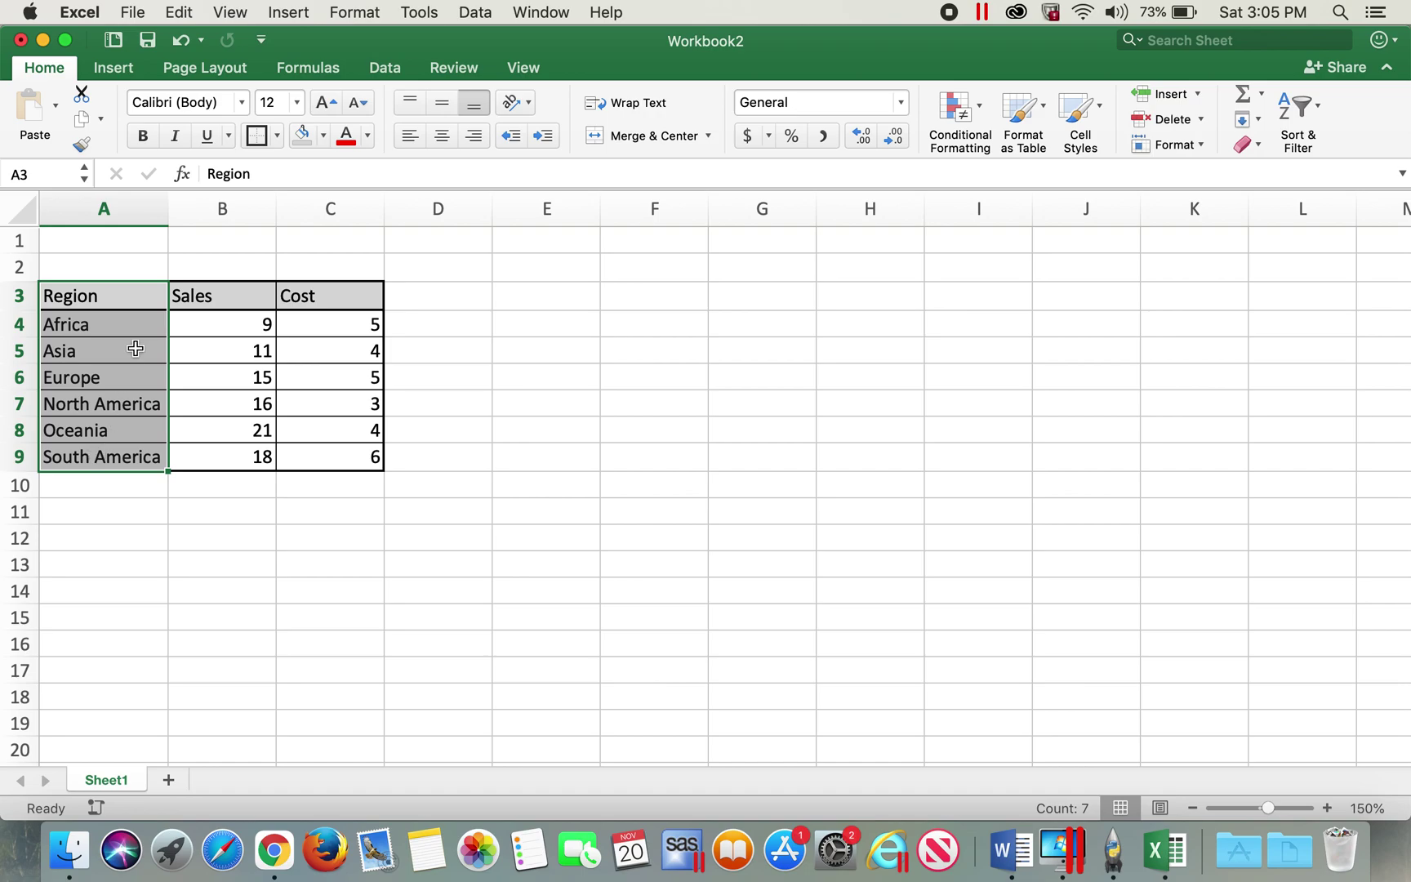
left_click_drag(112, 295, 307, 463)
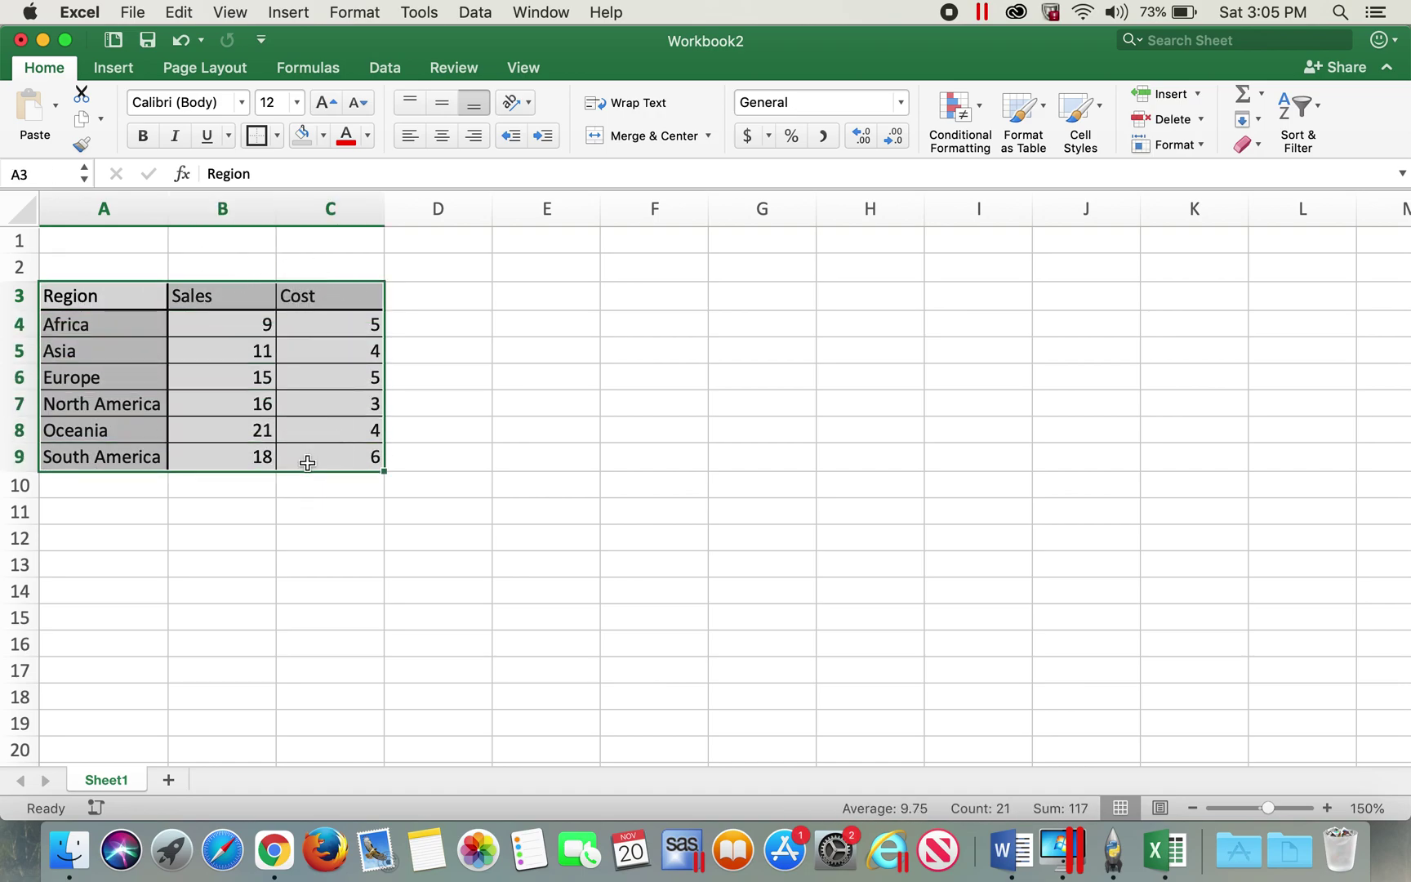
Insert a clustered column chart of Sales and Cost for each region
left_click(114, 69)
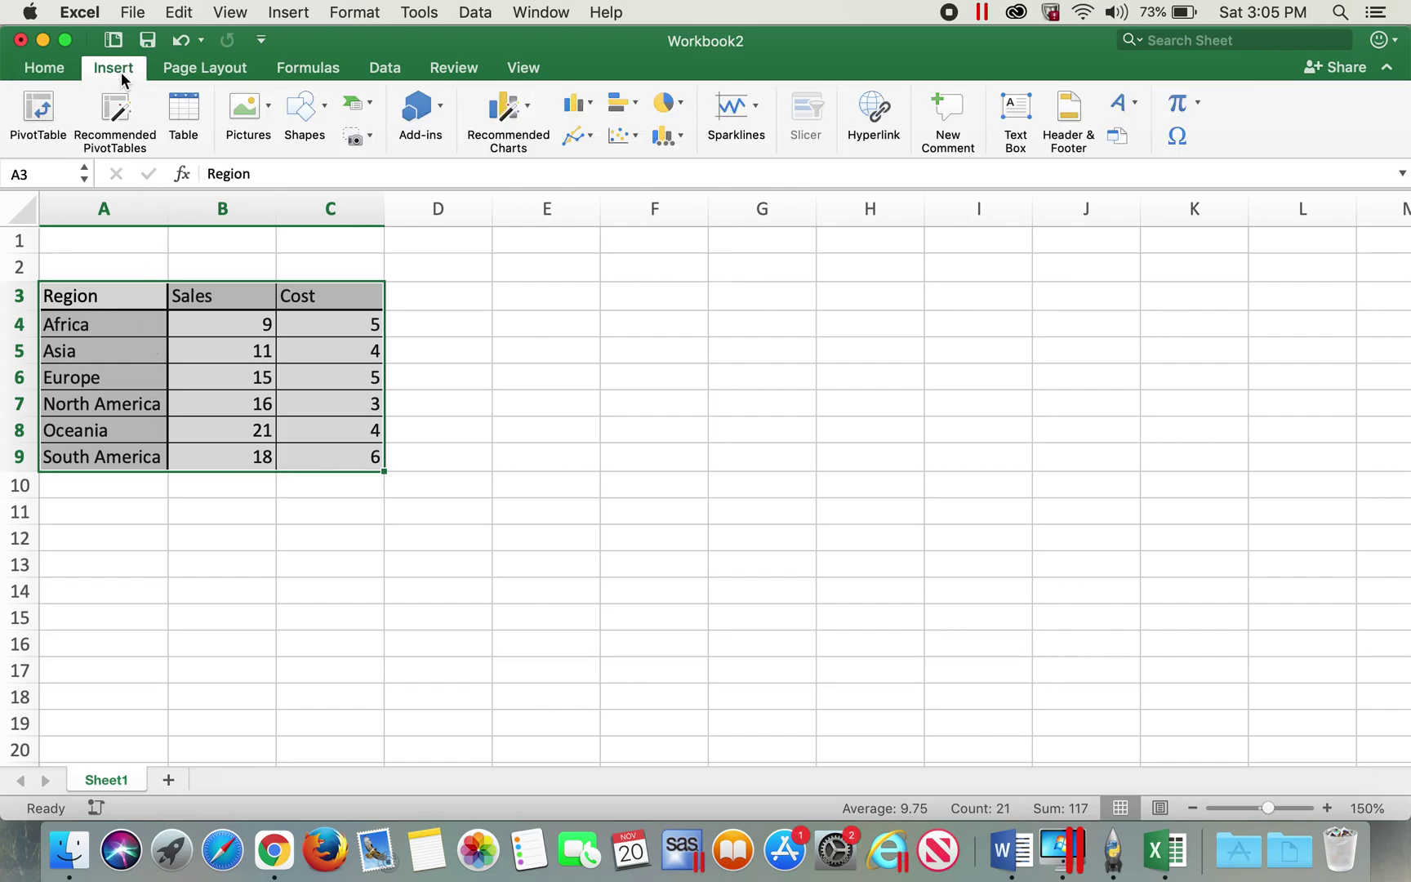
left_click(587, 108)
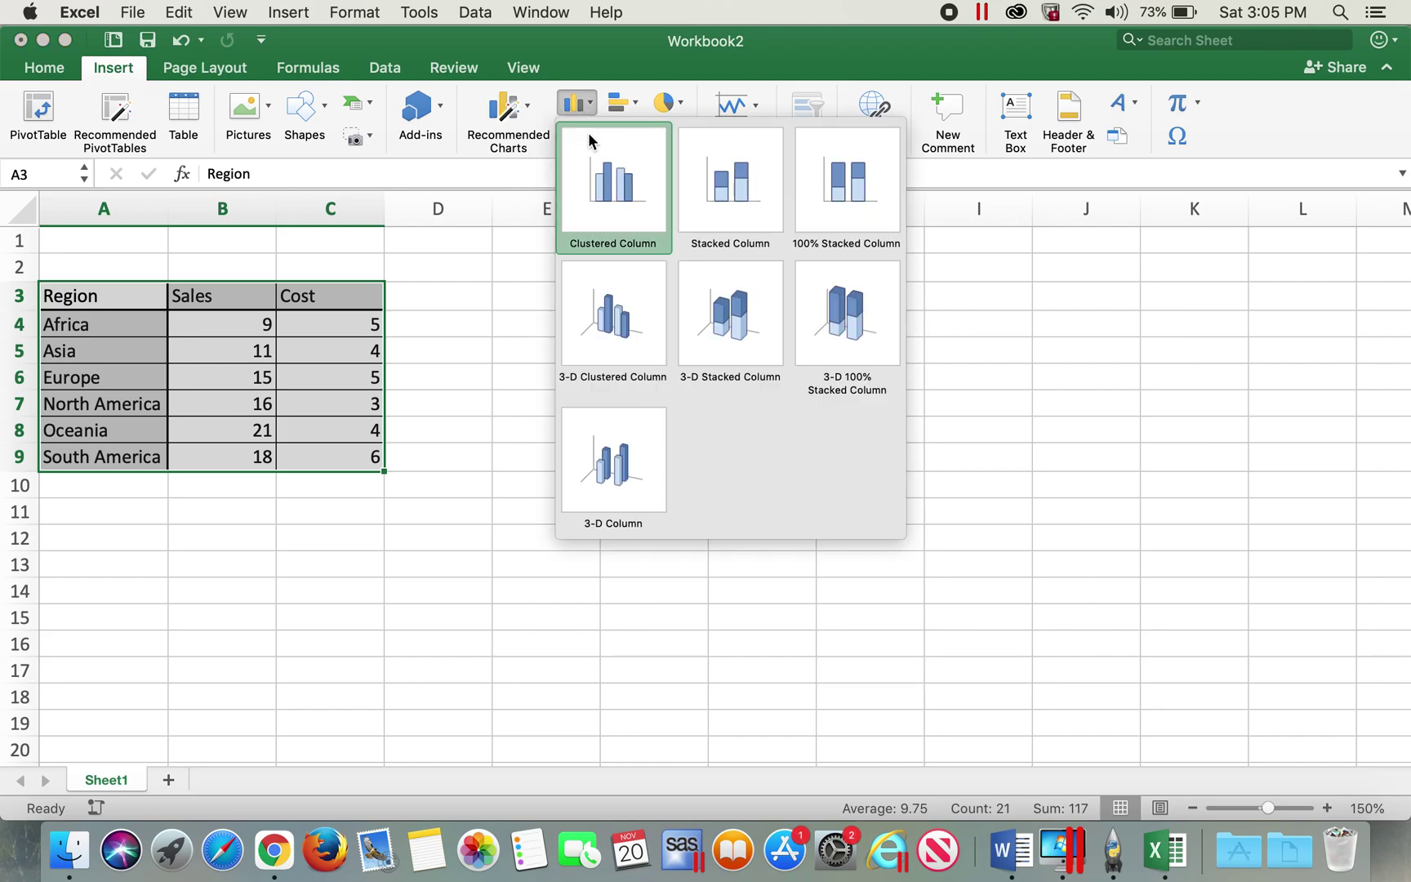
left_click(620, 193)
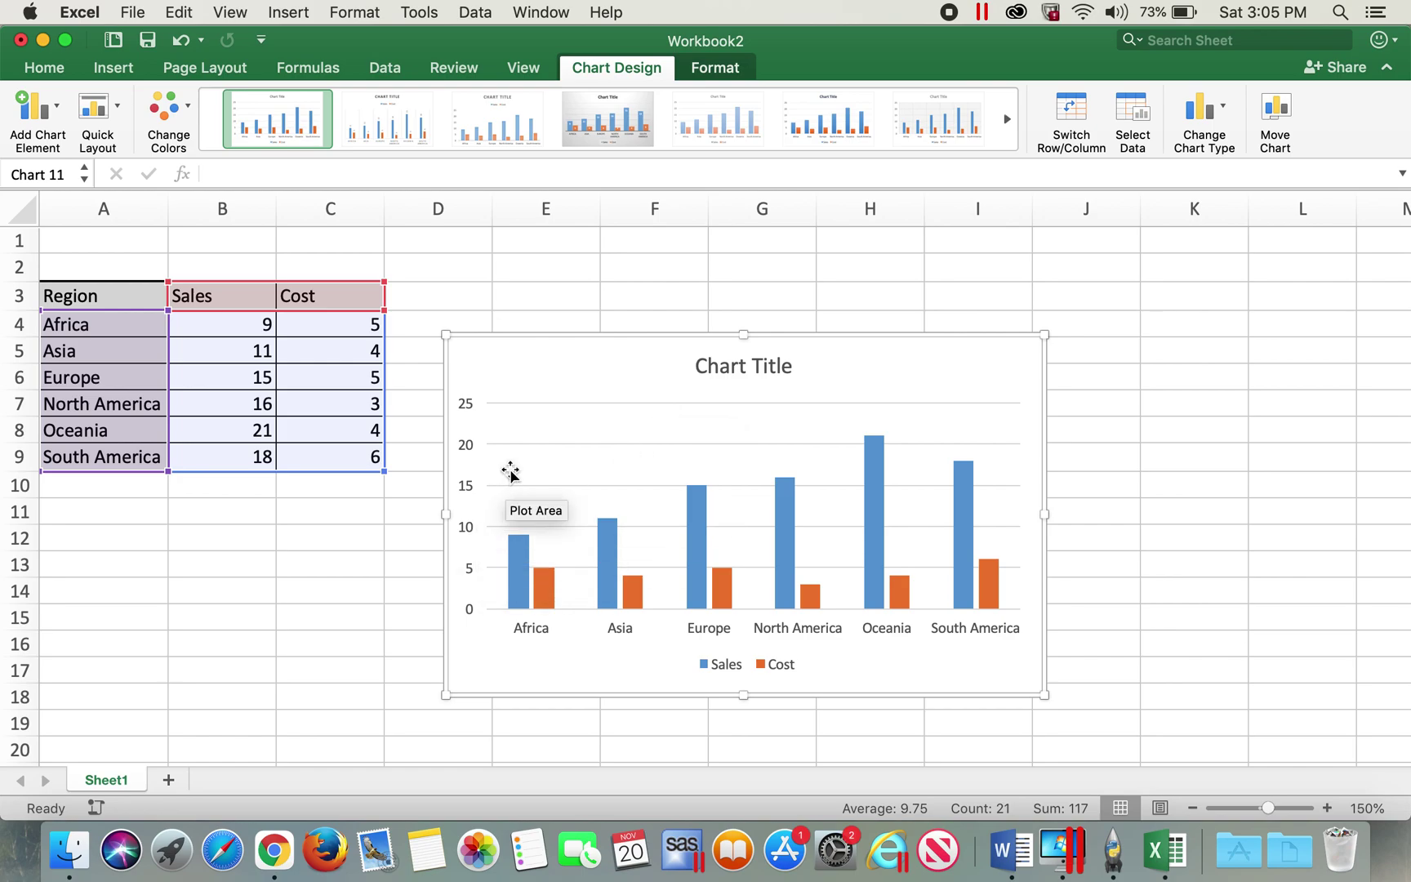
Select the Sales and Cost series in the new chart in turn
left_click(525, 589)
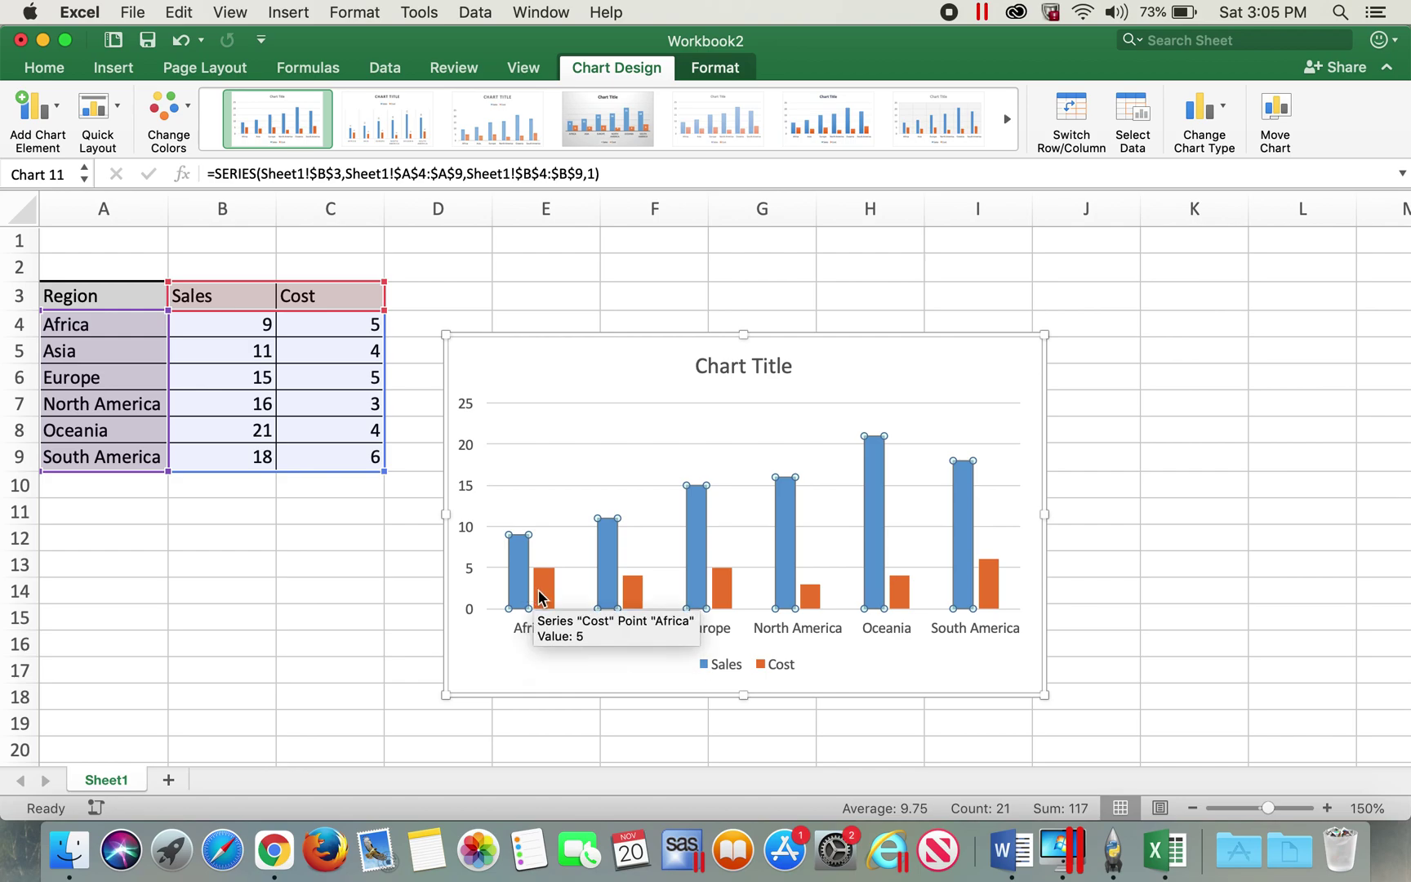
left_click(545, 594)
left_click(517, 595)
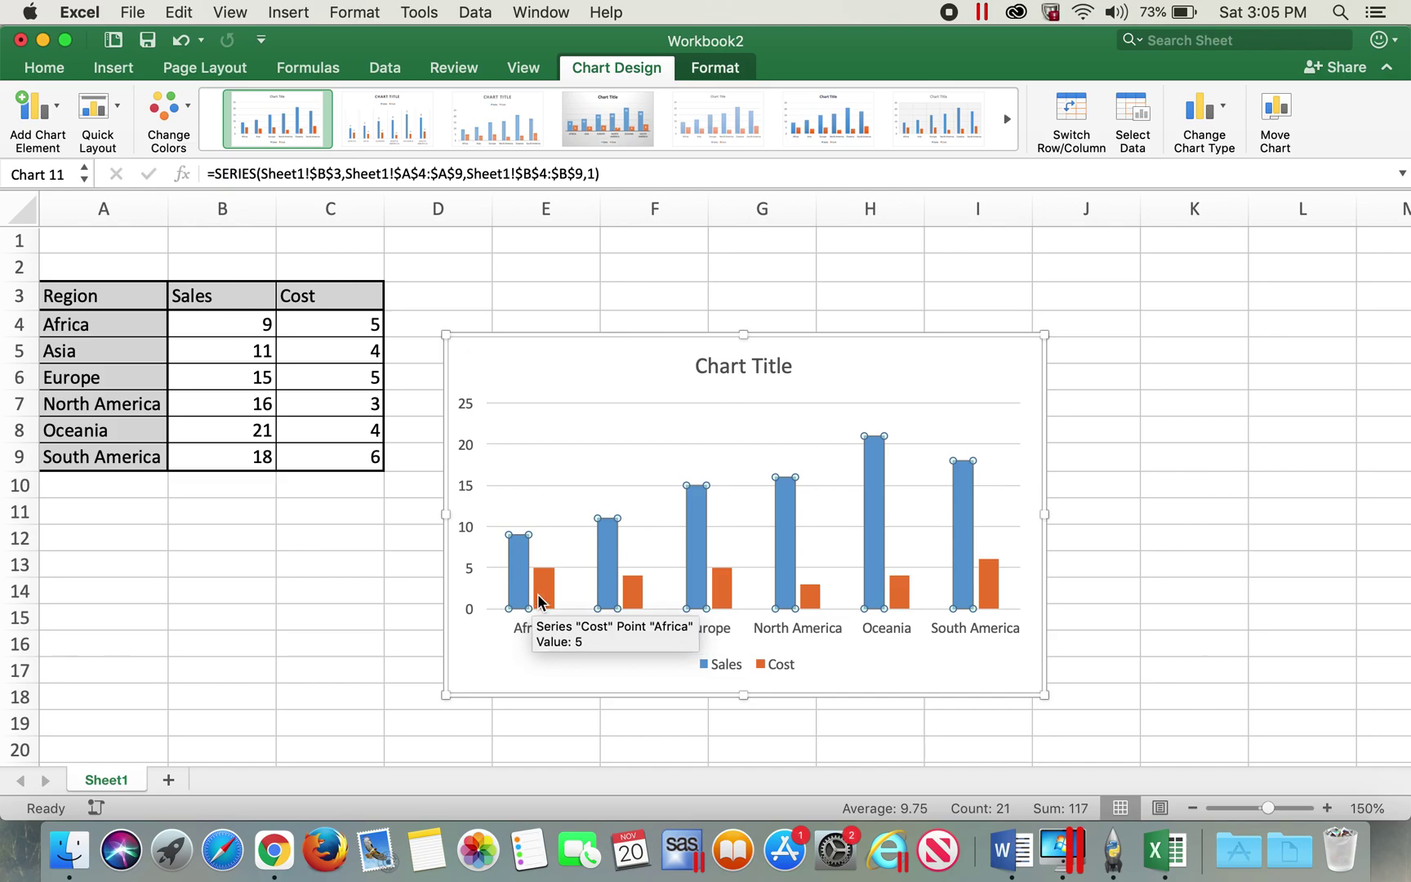
left_click(541, 595)
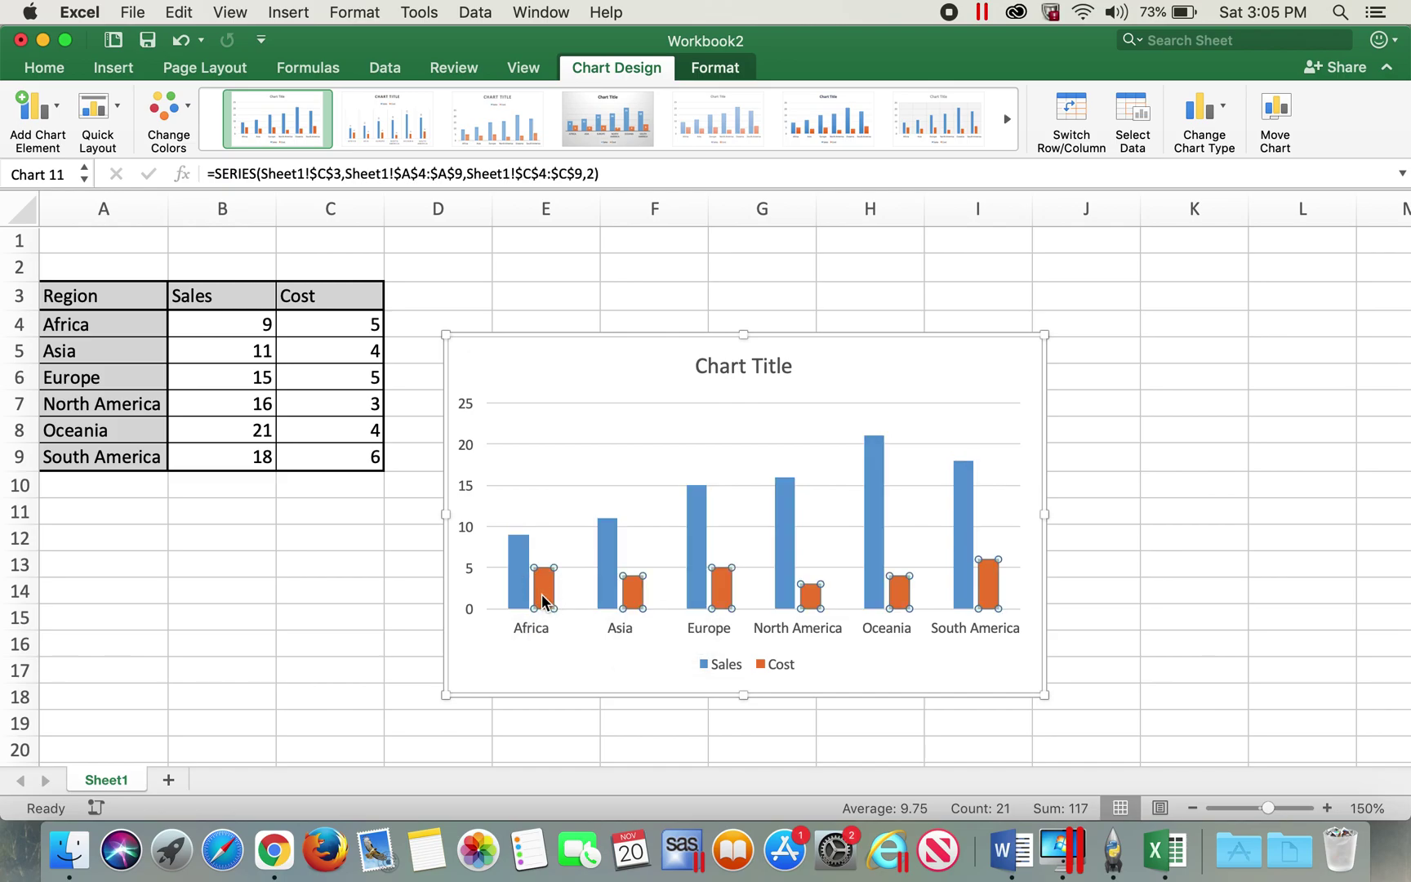
Change the Cost series chart type to a plain Line, keeping Sales as columns
right_click(541, 594)
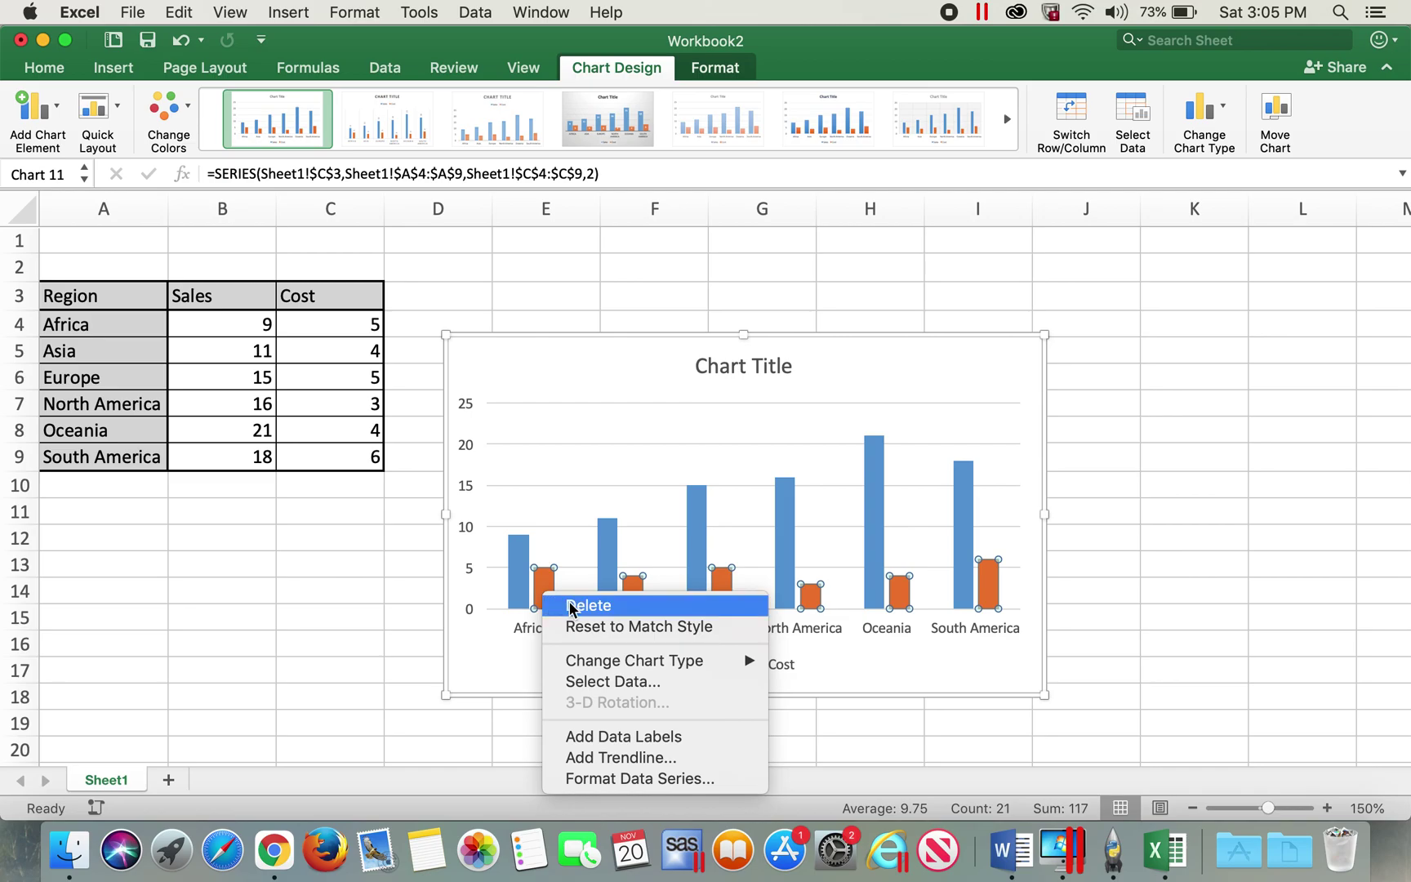
mouse_move(621, 658)
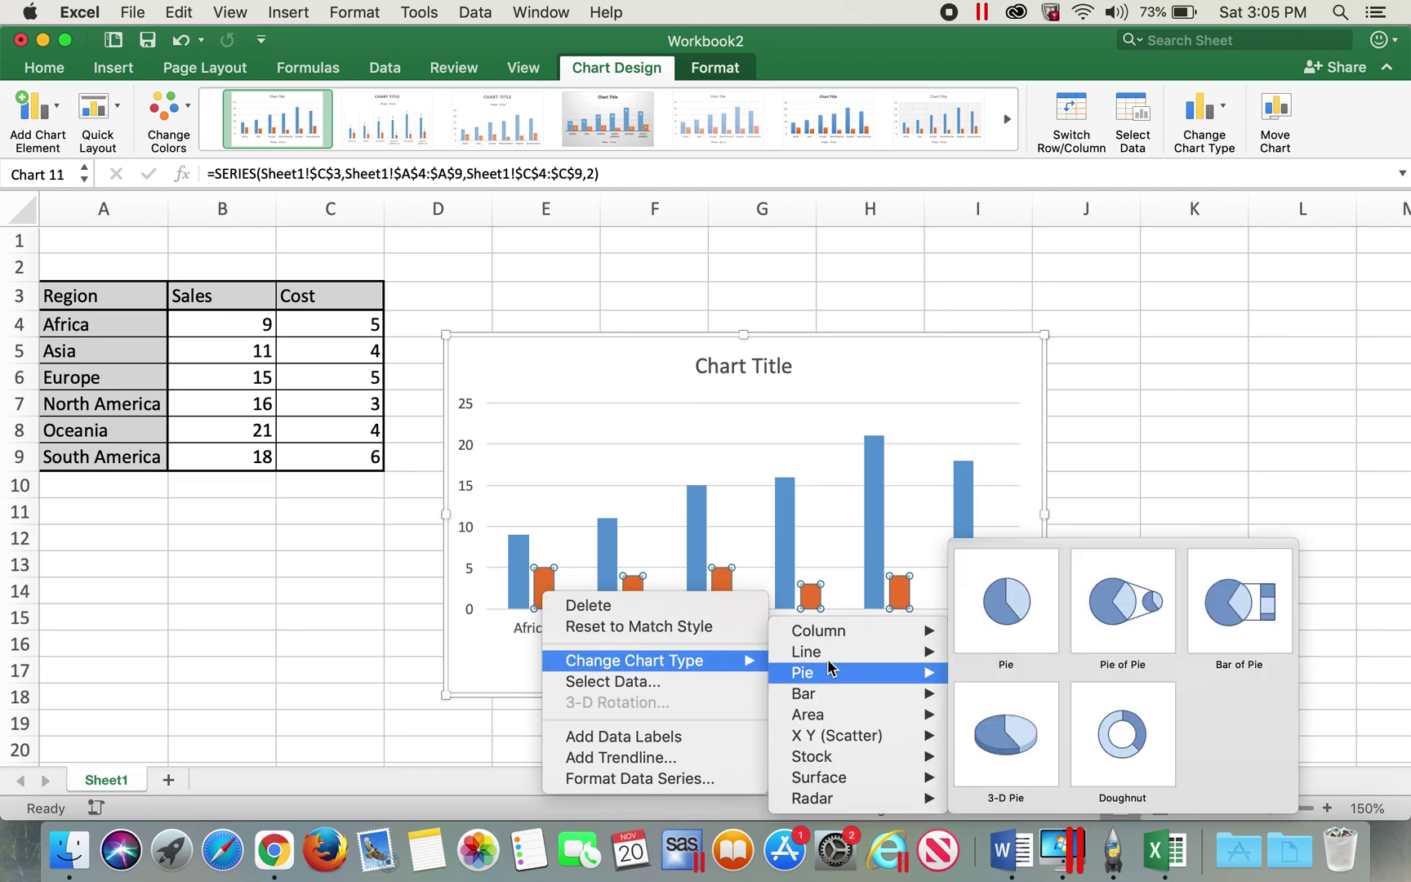
mouse_move(834, 653)
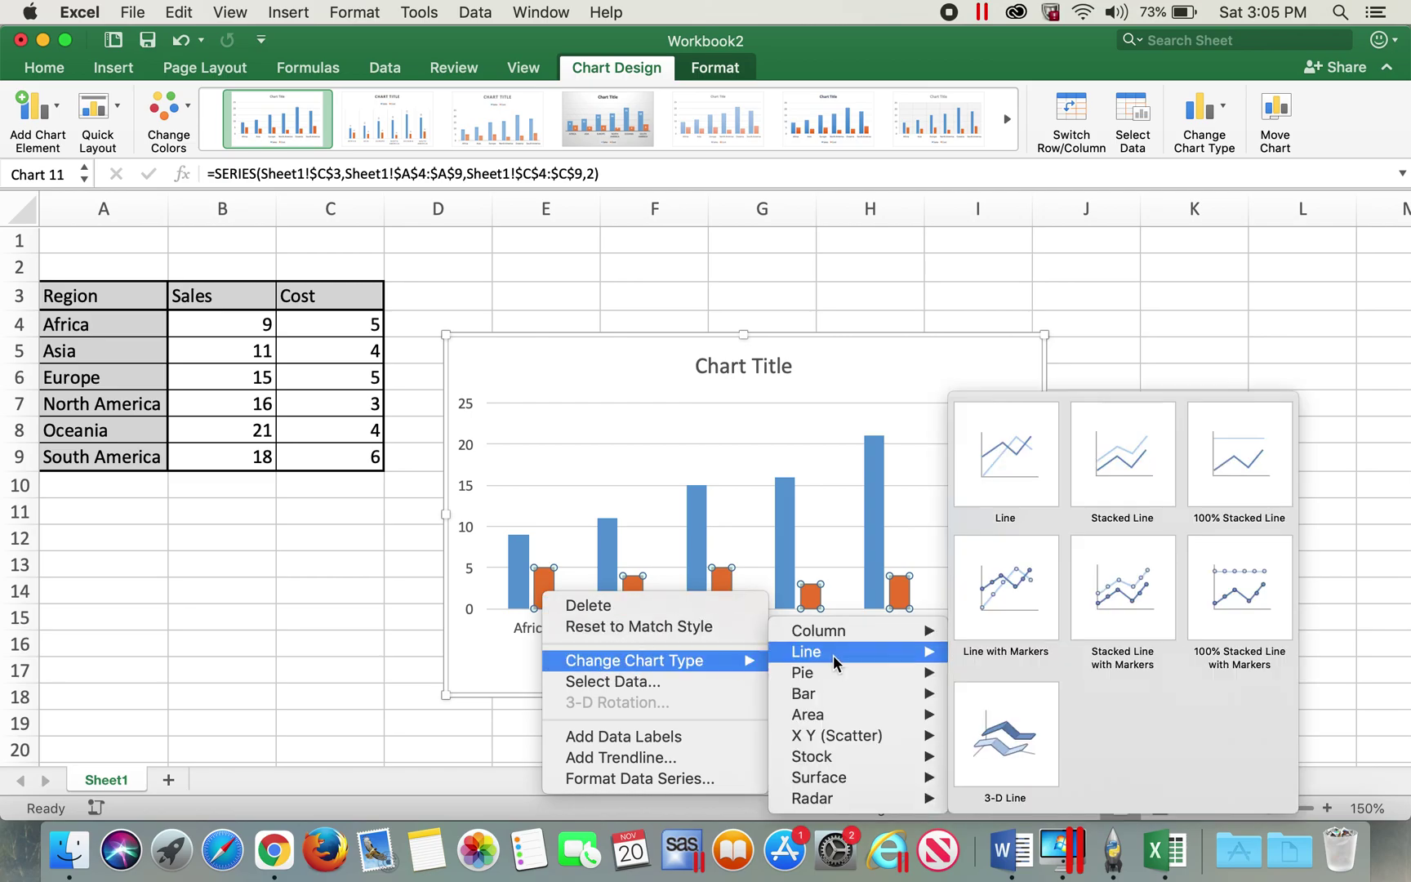
left_click(1006, 471)
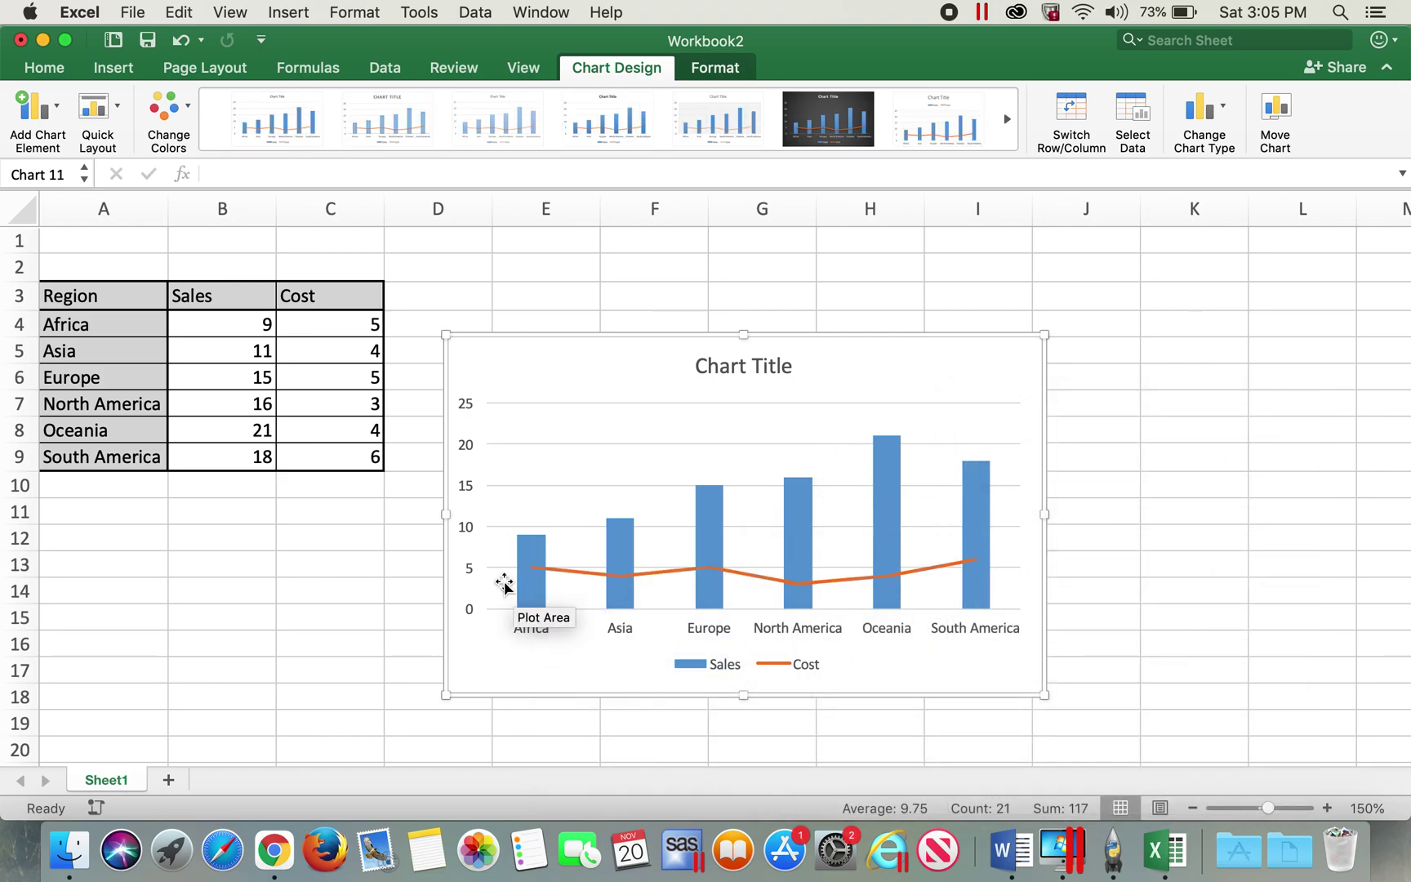
left_click(528, 582)
left_click(585, 572)
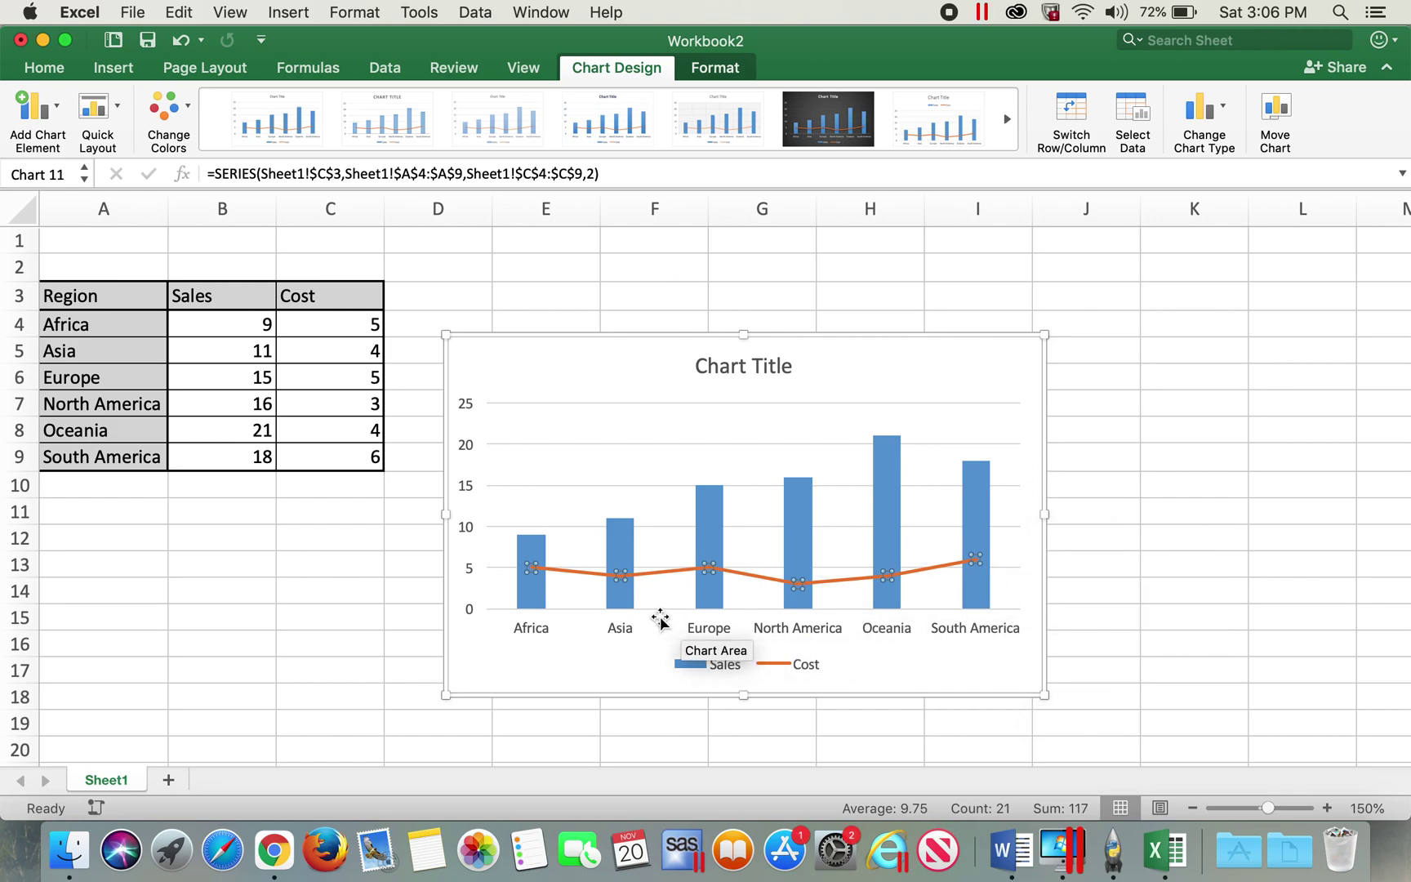
Select the entire Cost line, not just the Asia point, and bring up its context menu
left_click(604, 576)
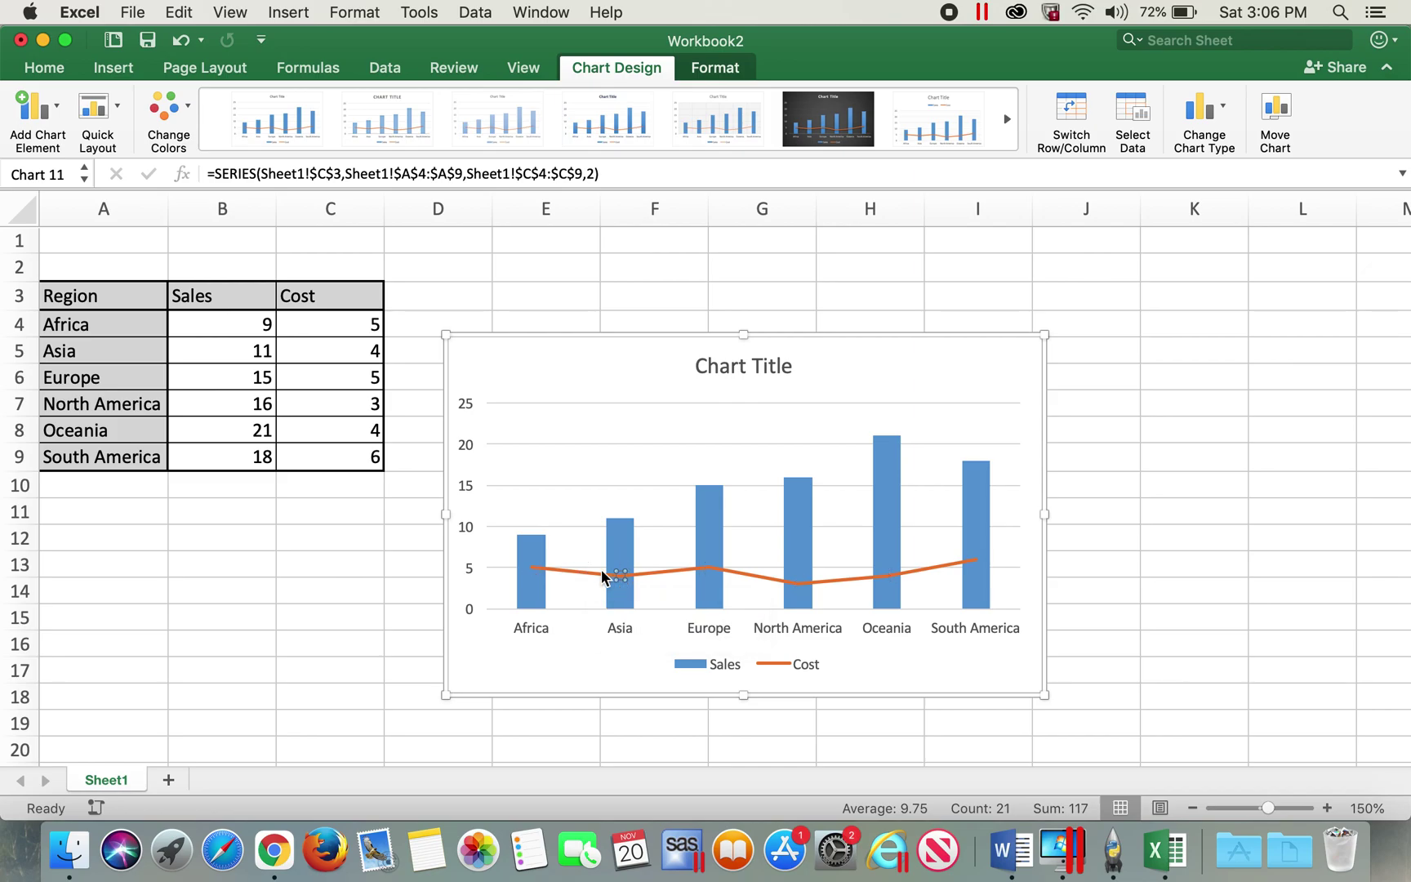
right_click(599, 577)
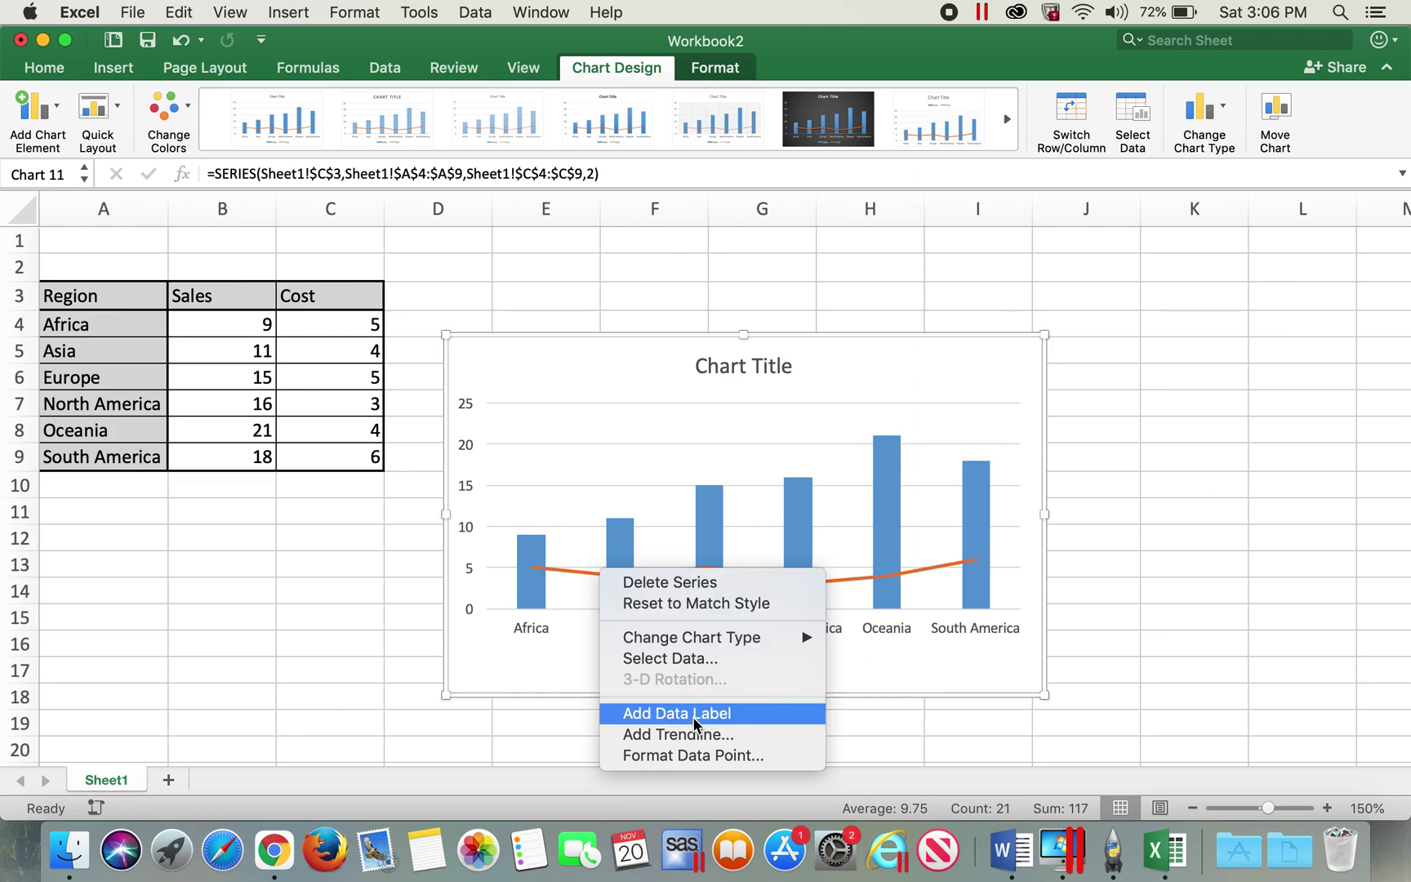
left_click(611, 440)
left_click(530, 548)
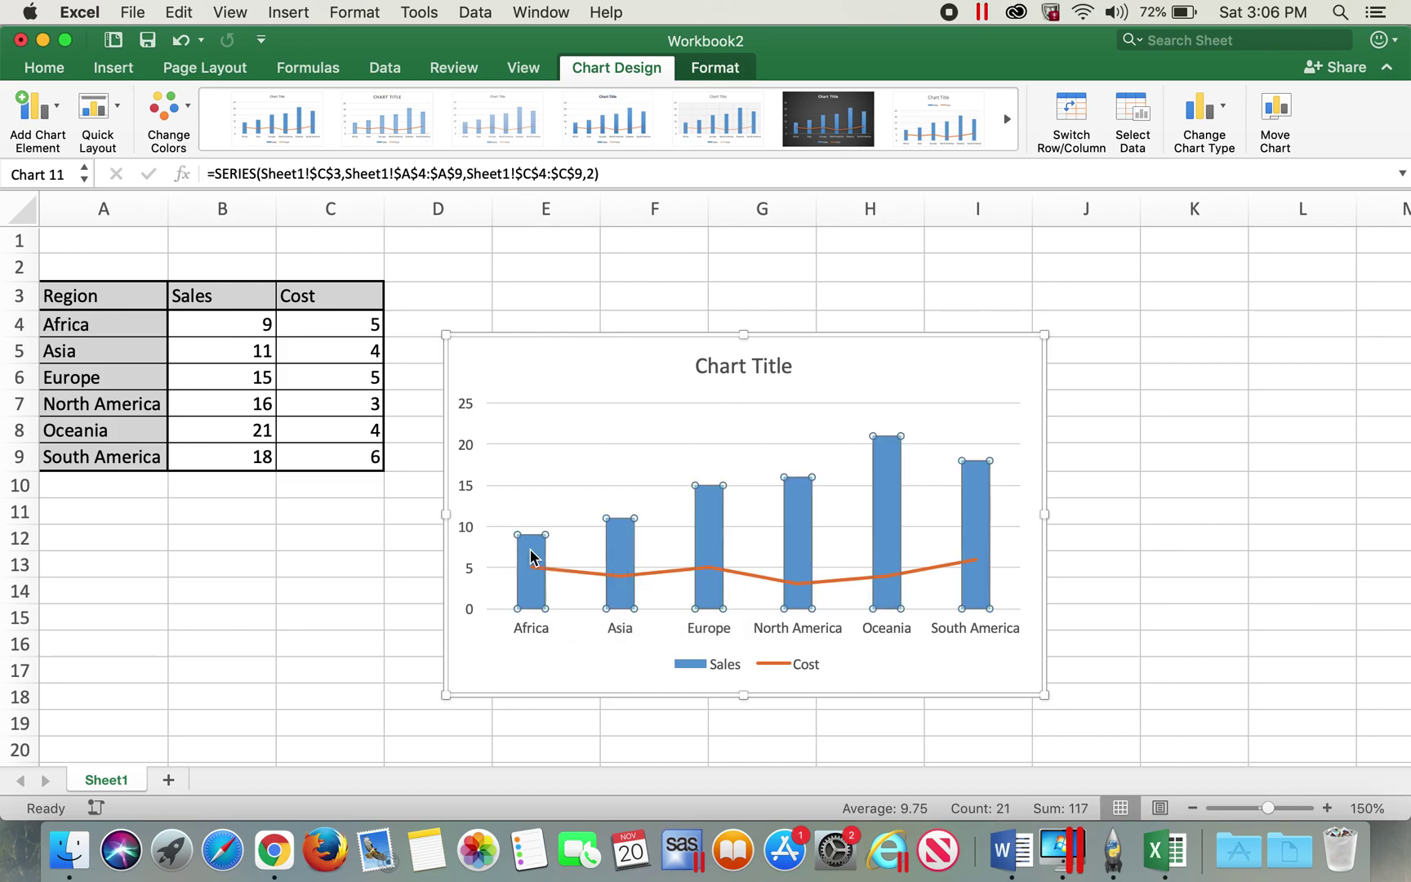
left_click(569, 569)
right_click(569, 570)
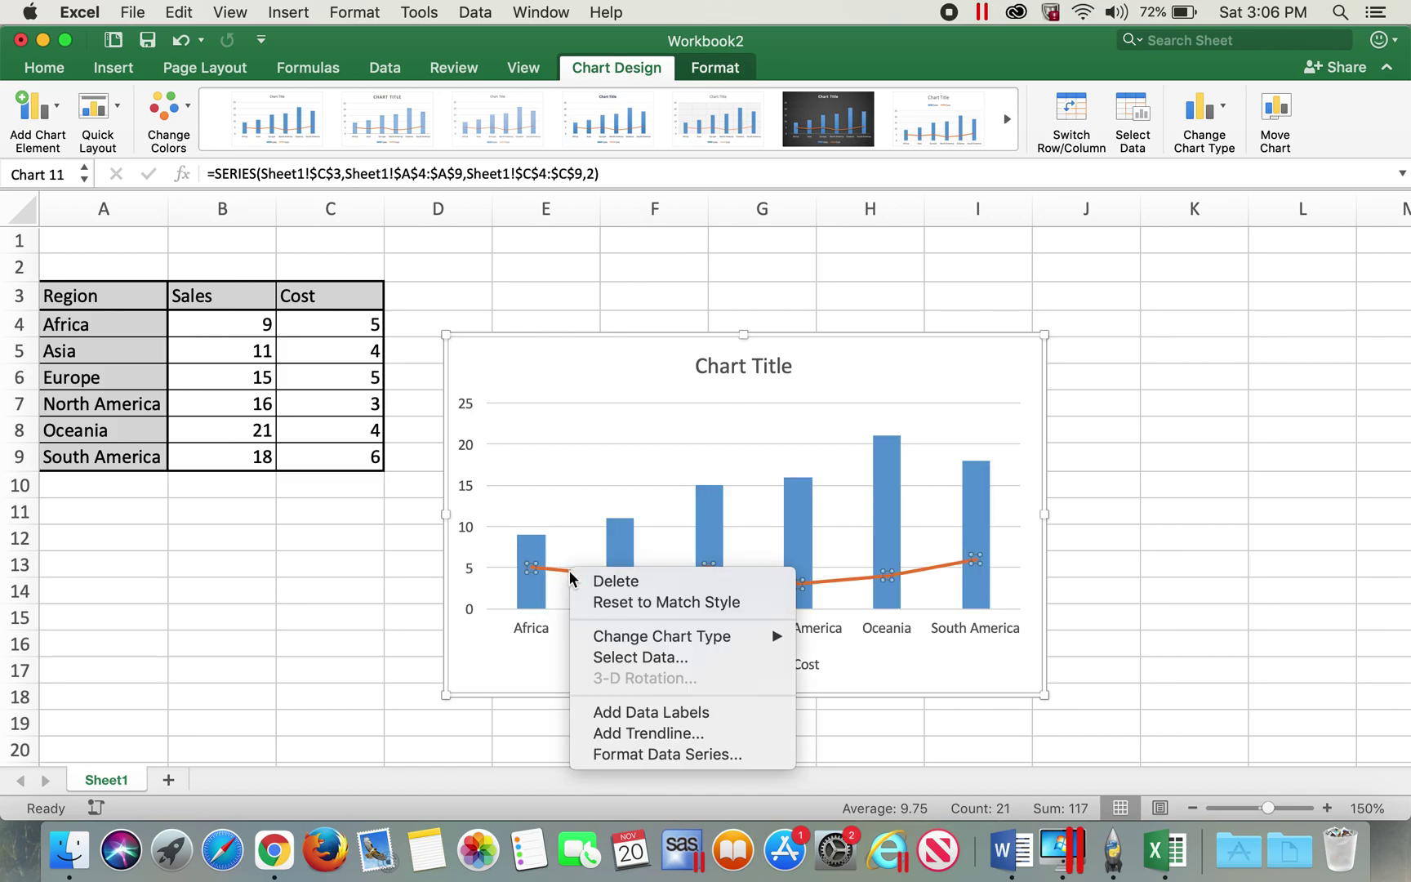
Plot the Cost series on a secondary axis via Format Data Series, then close the pane
left_click(668, 754)
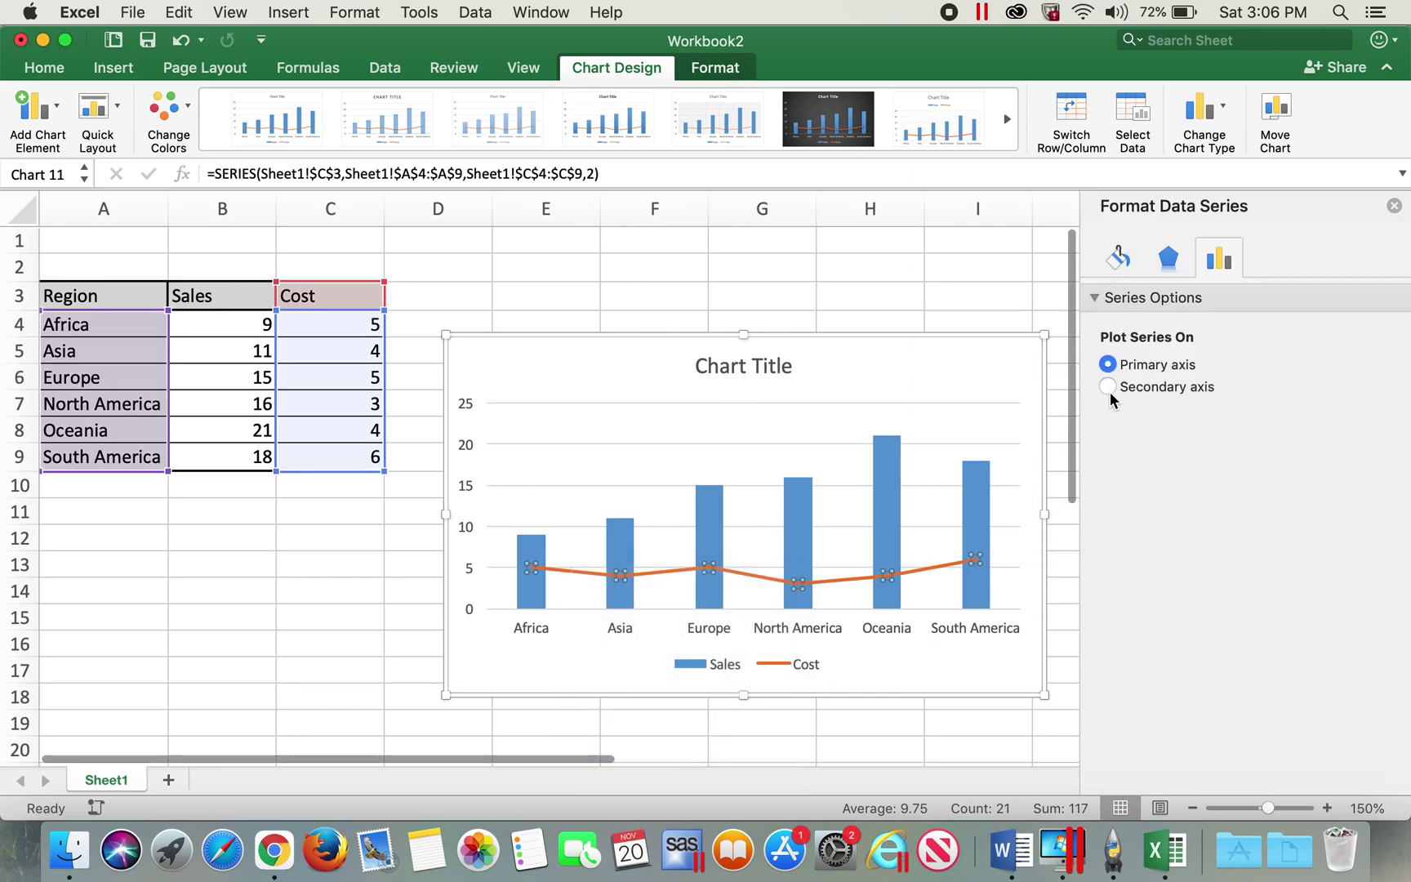
left_click(1108, 386)
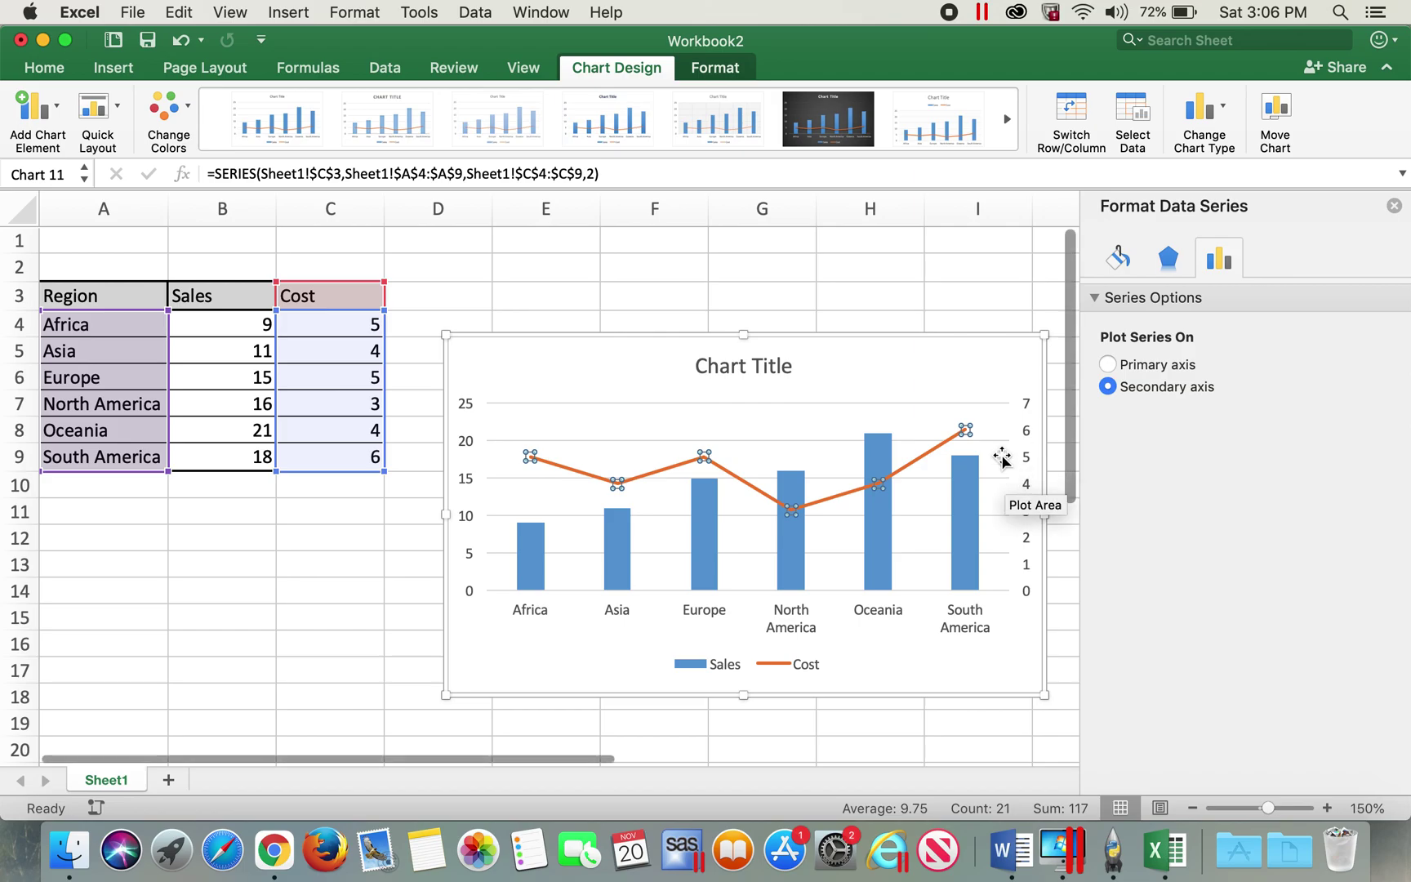
left_click(1394, 206)
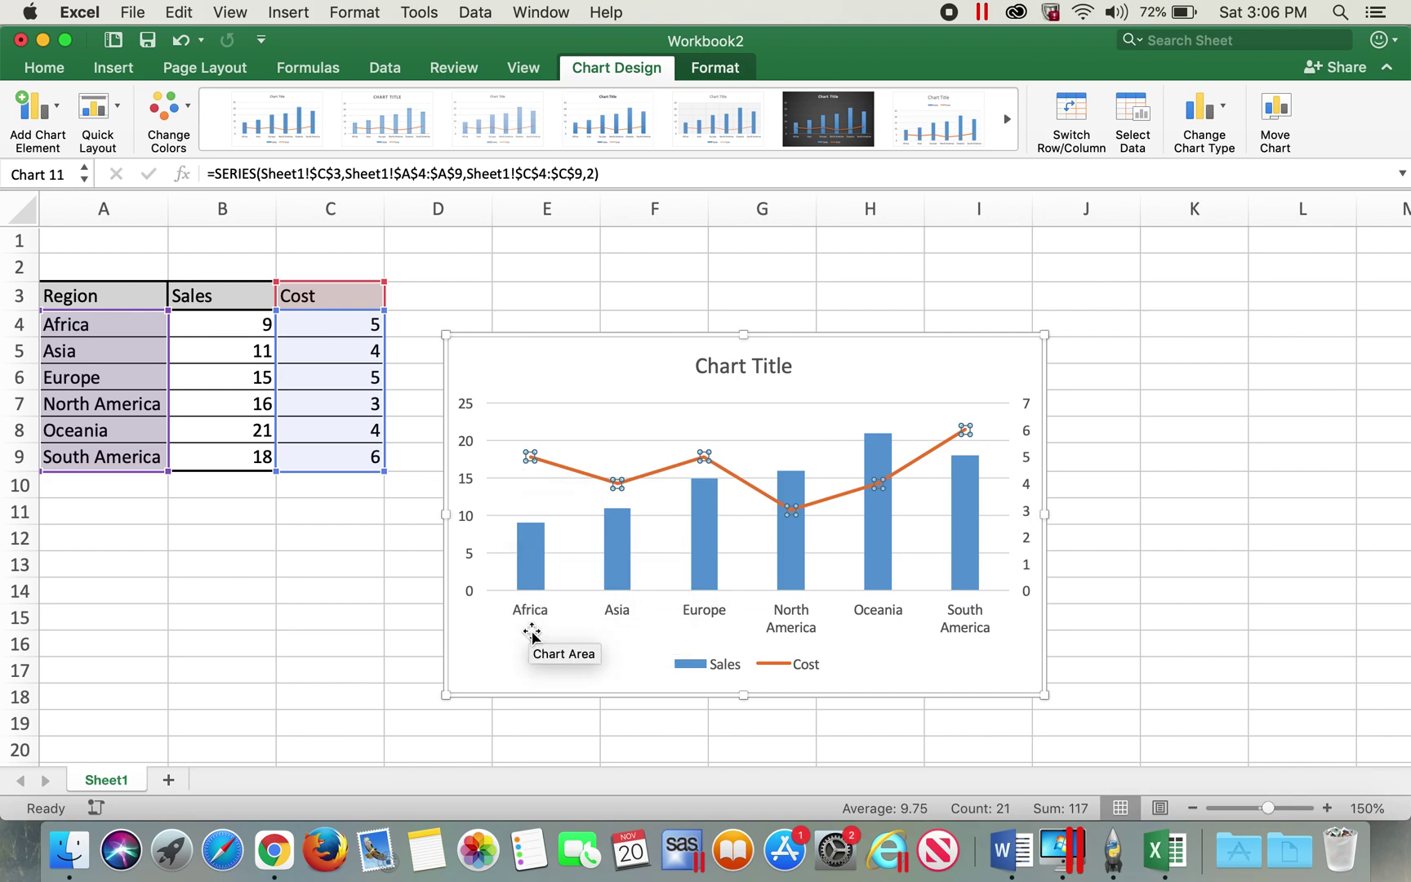
left_click(262, 327)
left_click(527, 562)
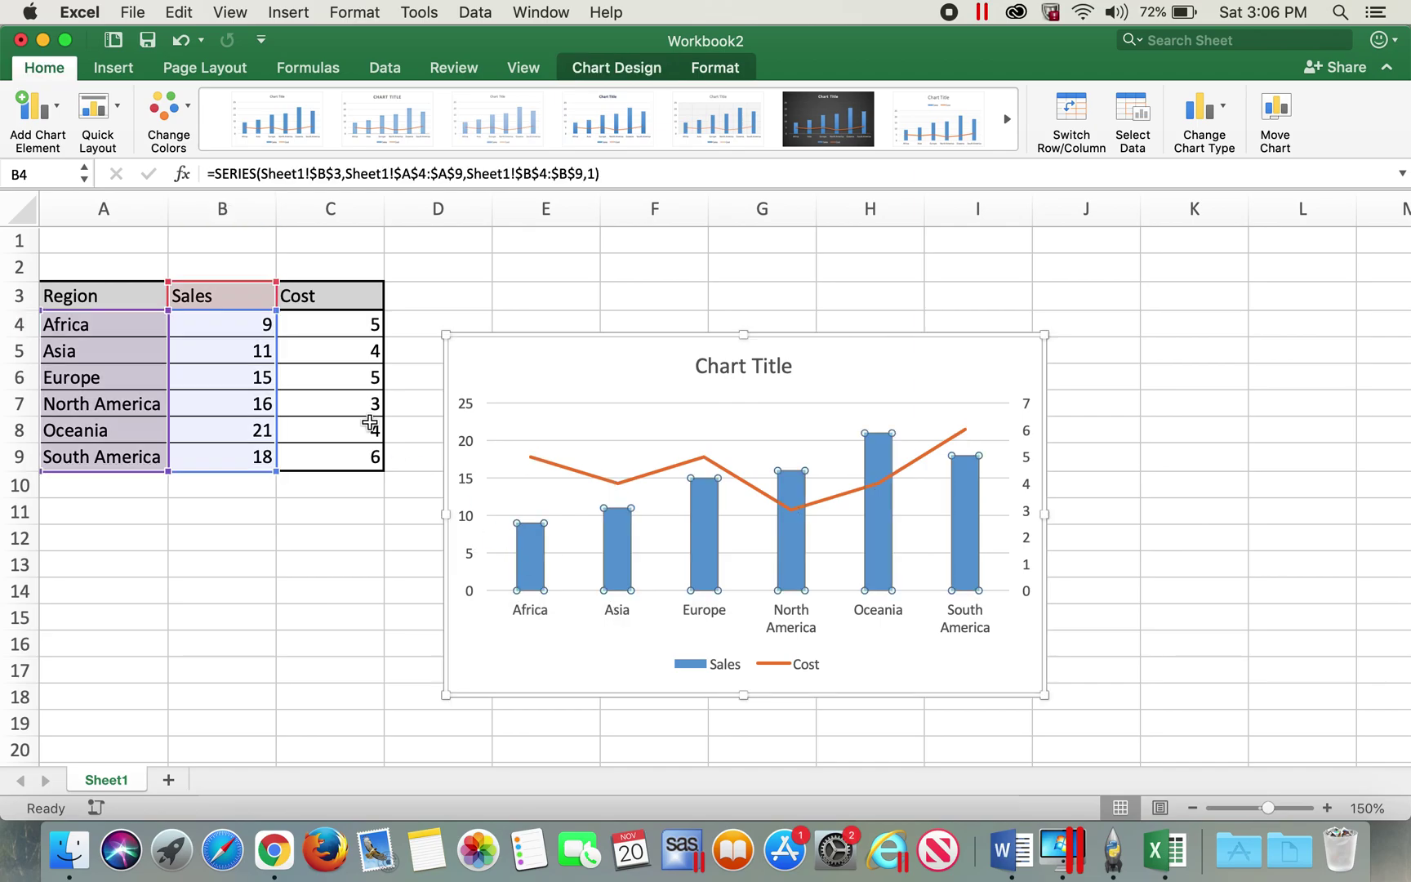
left_click(370, 324)
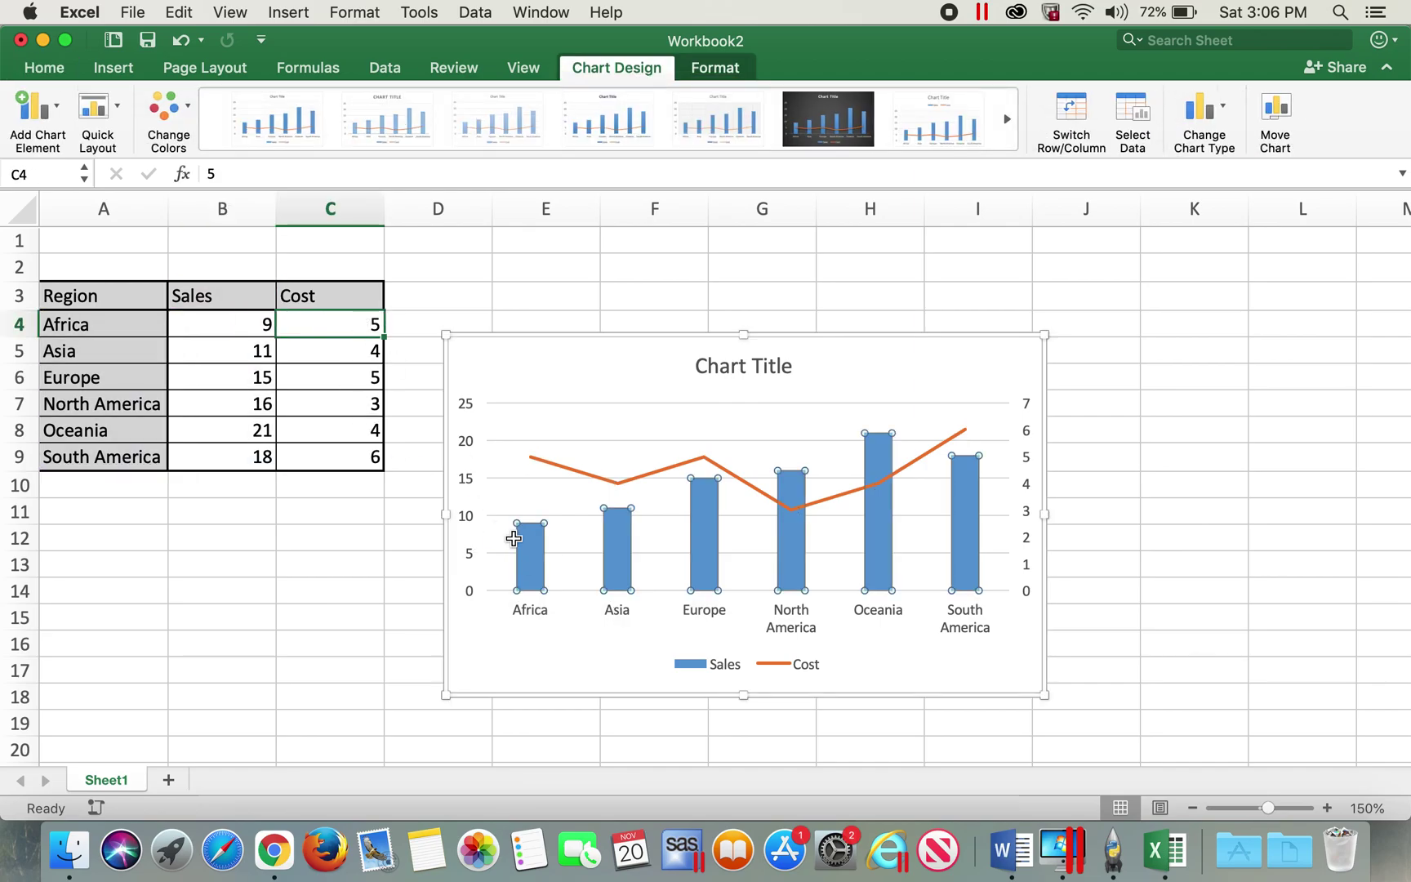
key("Escape")
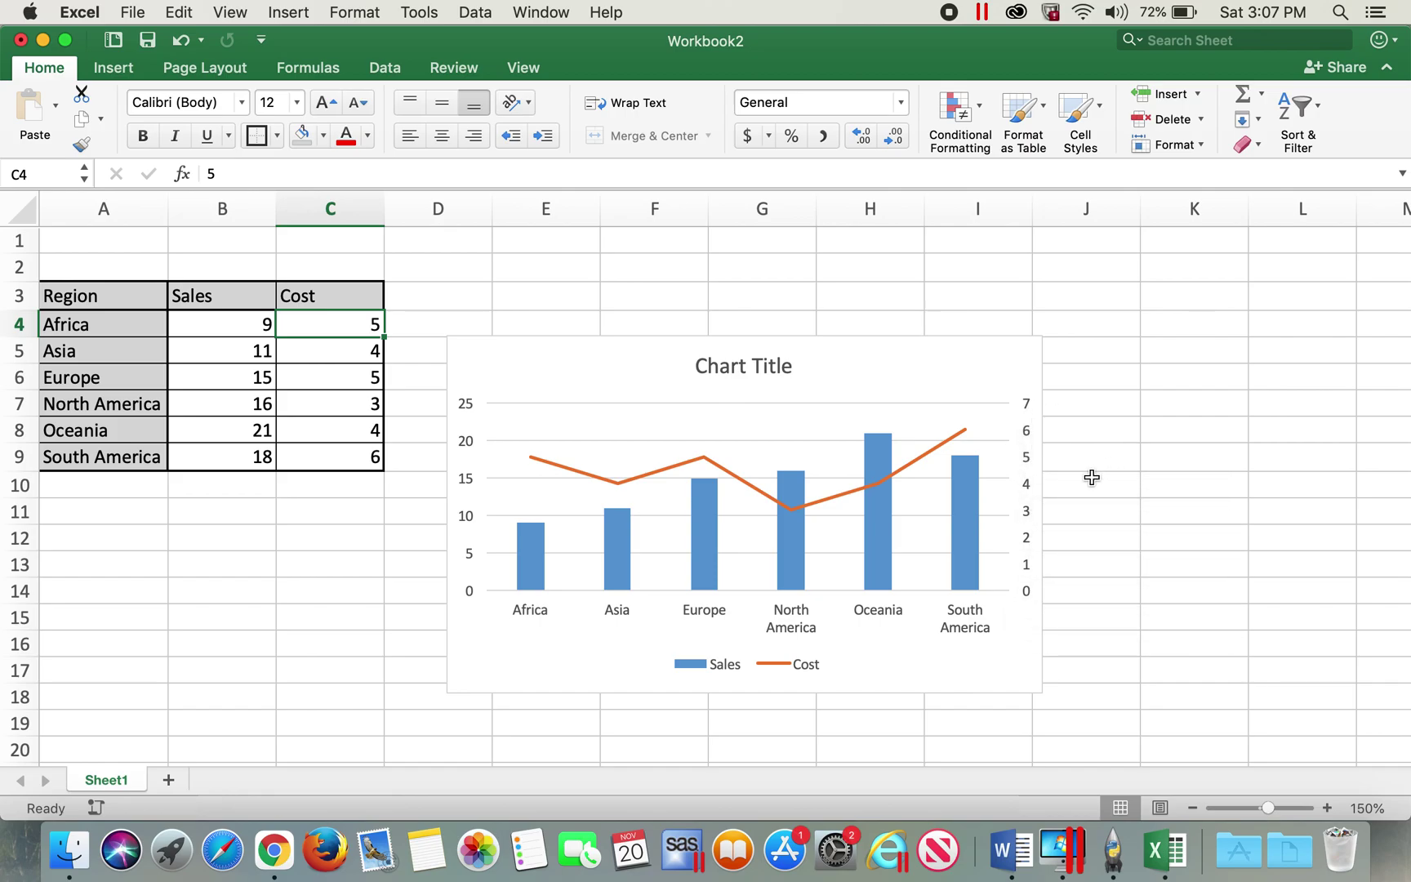
left_click(1028, 480)
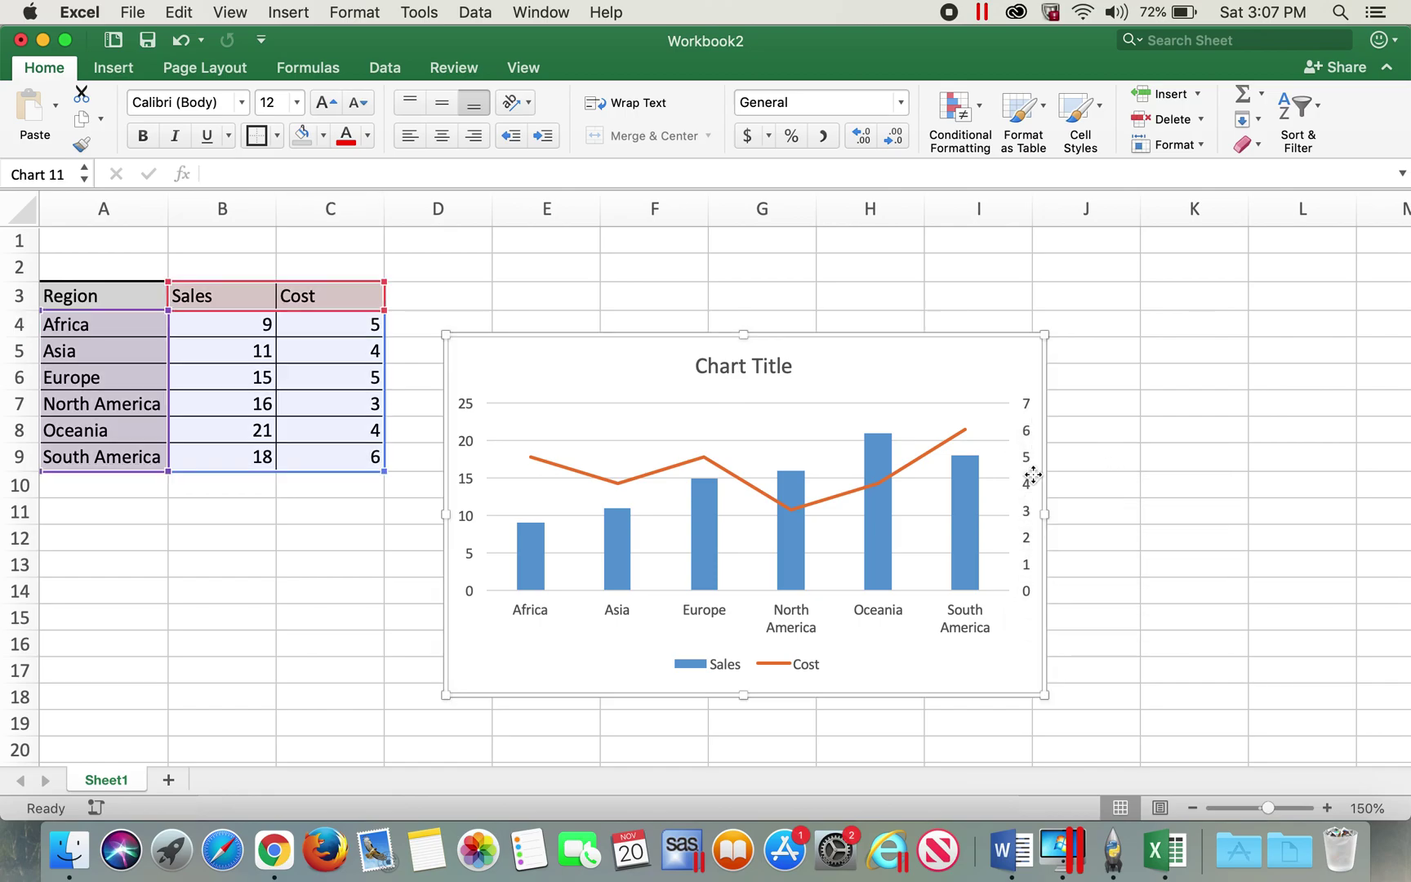
left_click(1027, 479)
Open Format Axis for the right-hand secondary vertical axis, currently bounded 0 to 7
right_click(1026, 474)
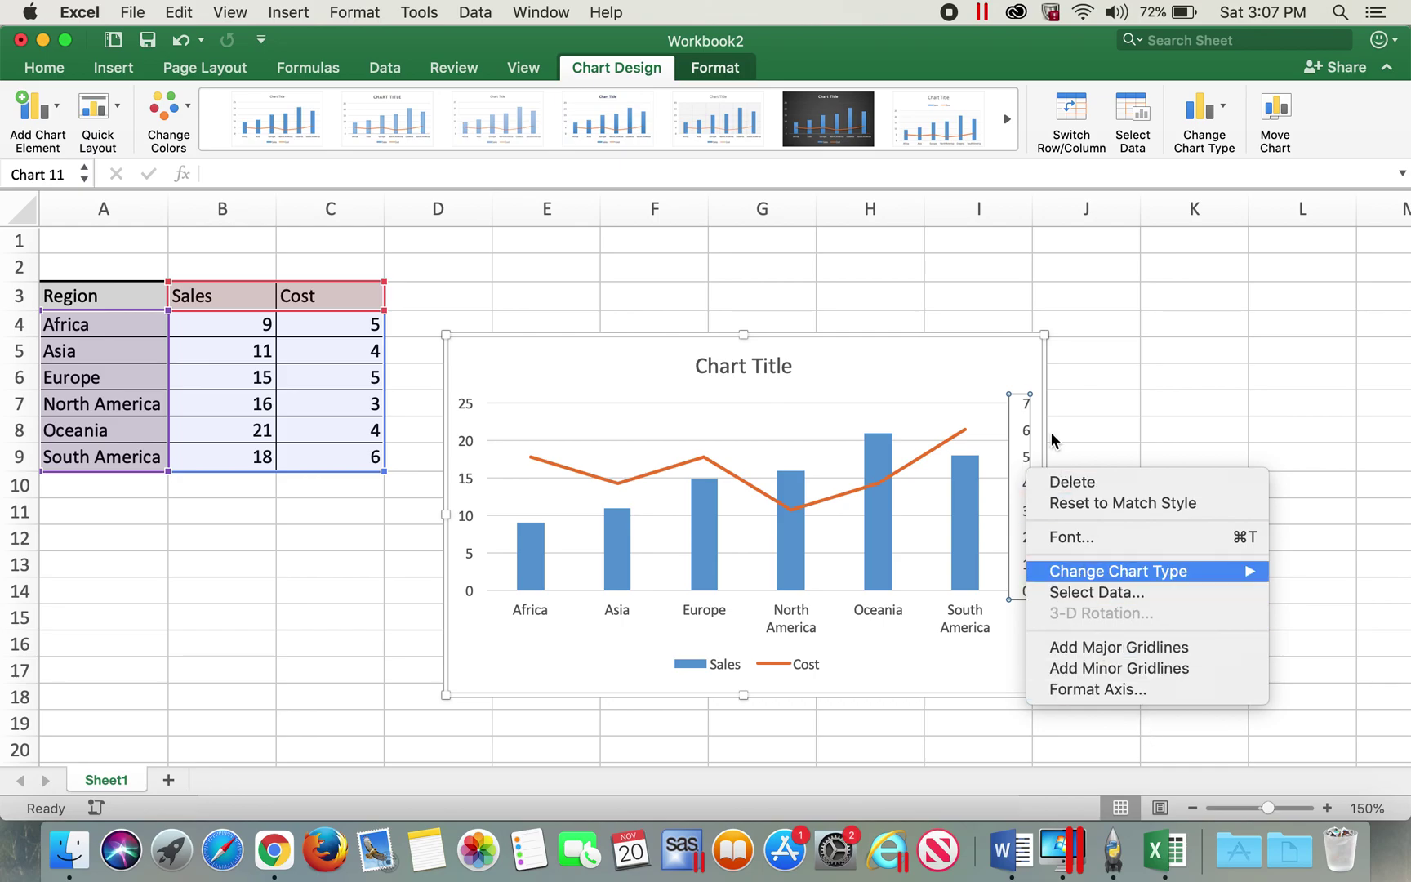
left_click(1026, 408)
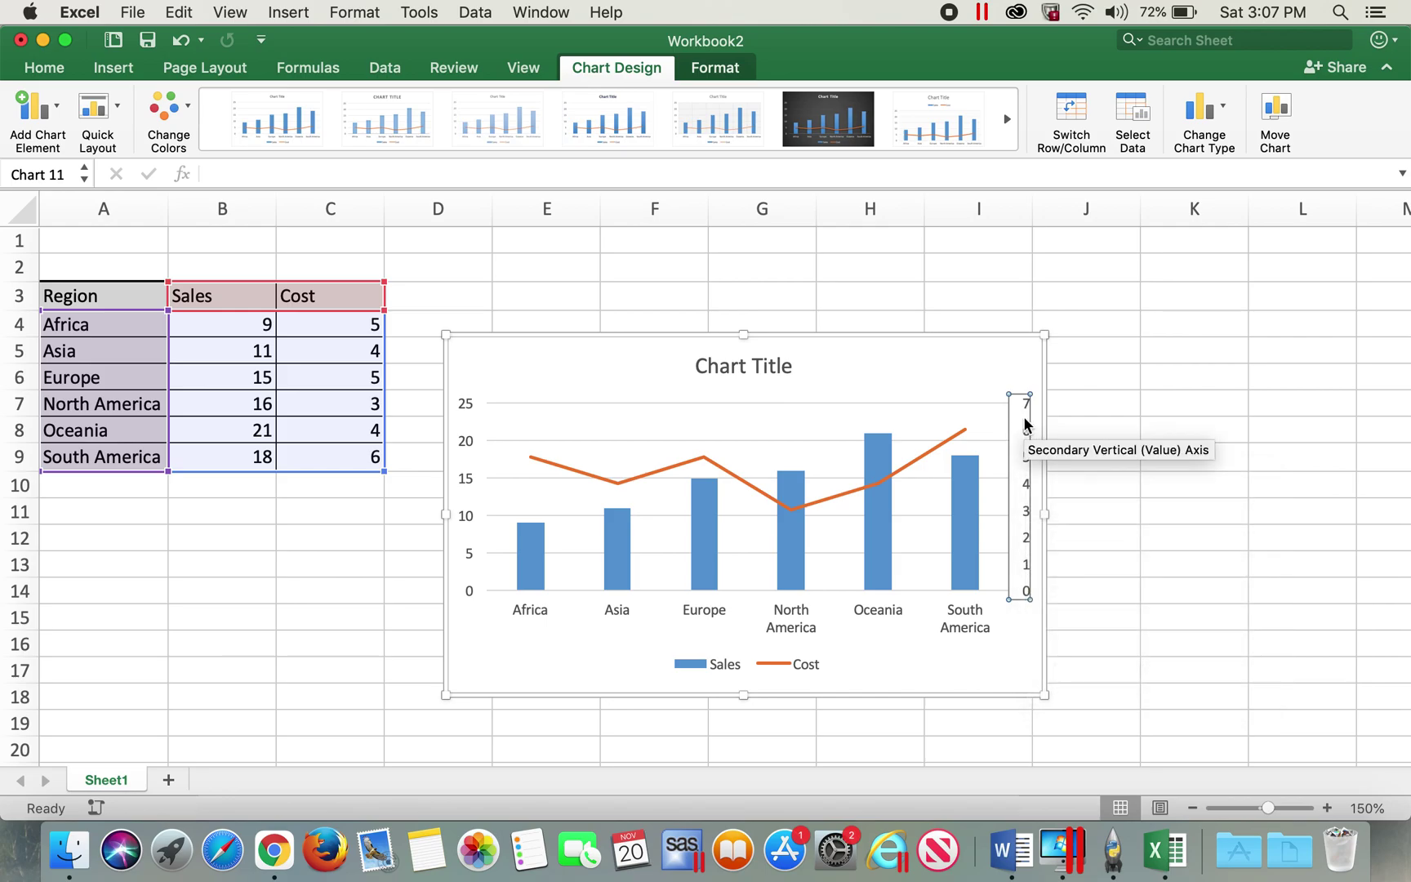
right_click(1025, 418)
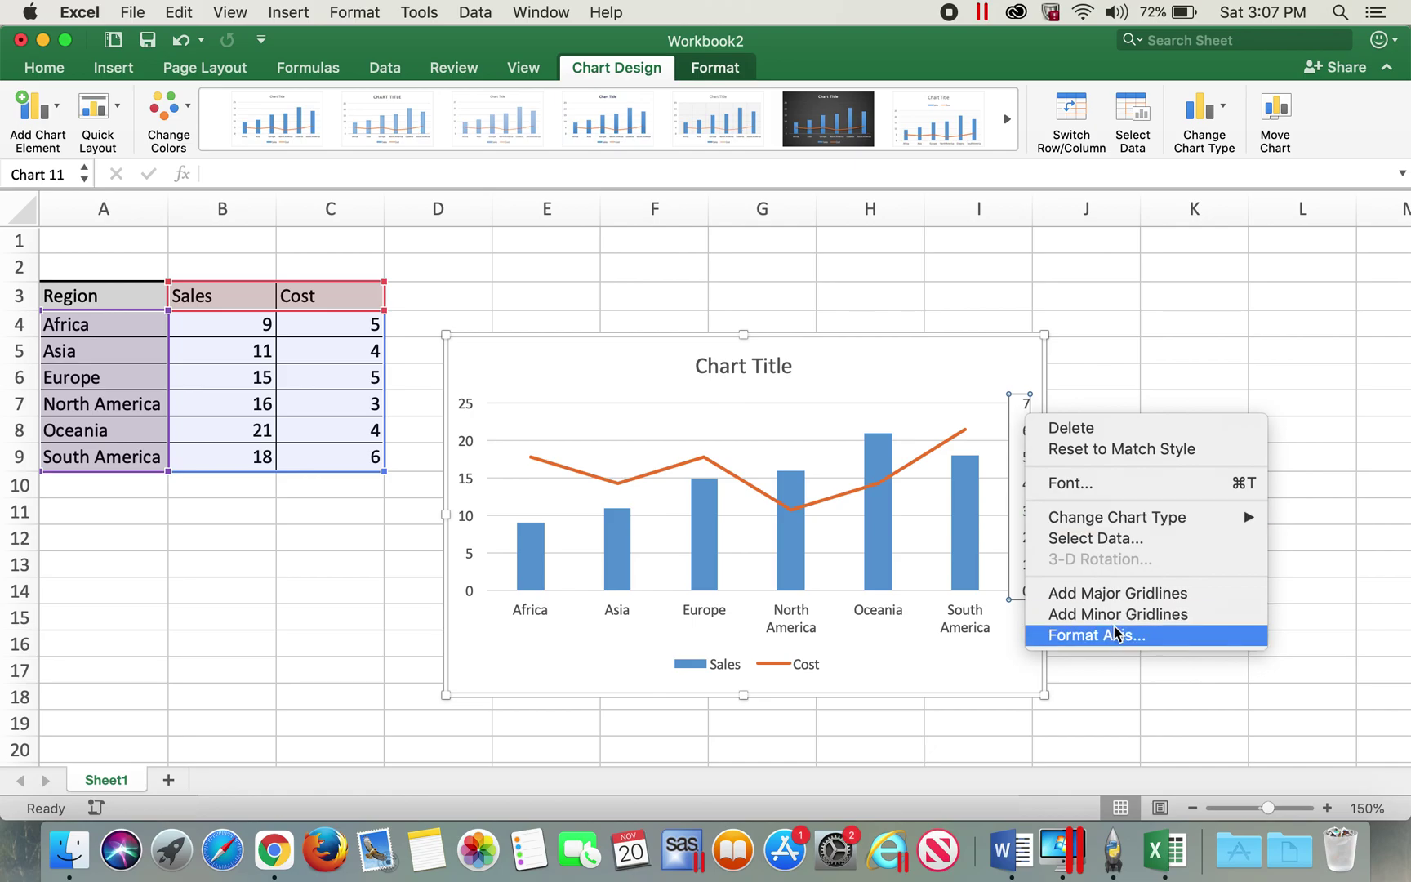
left_click(1112, 636)
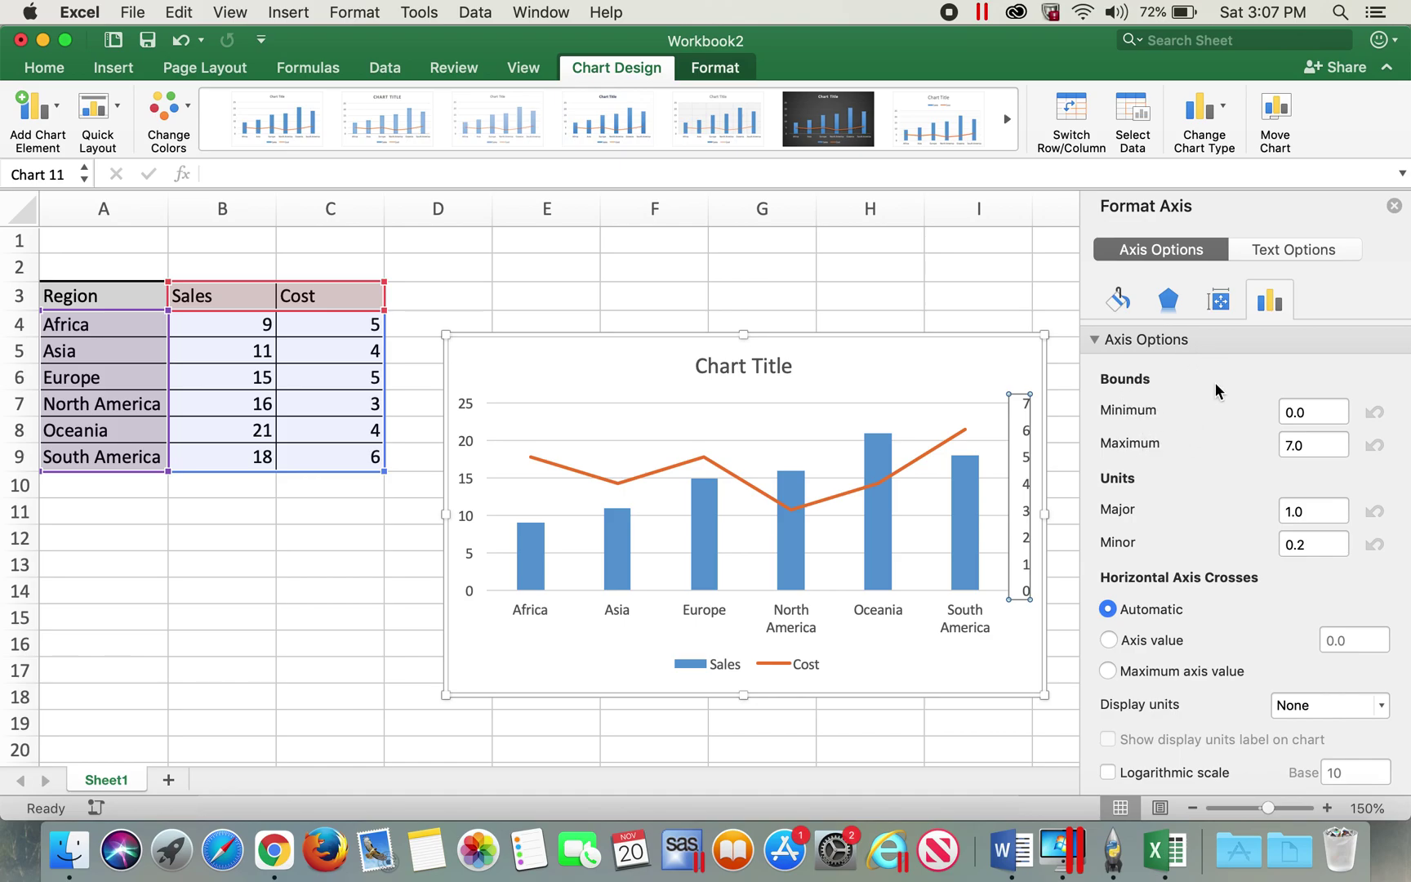
Set the secondary axis maximum bound to 25 so both axes run 0–25
left_click(1338, 447)
type("25")
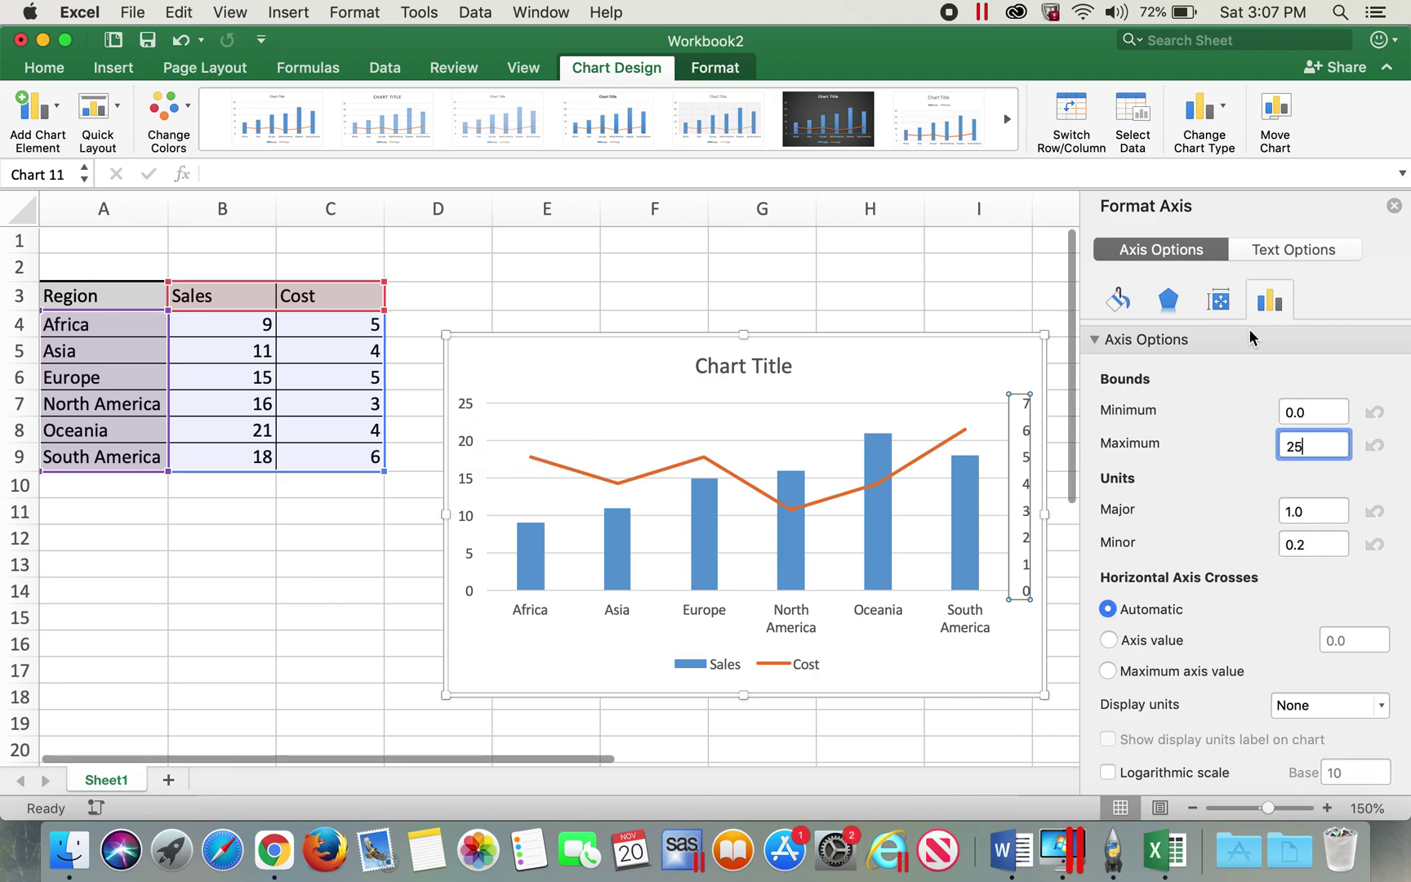
key("Return")
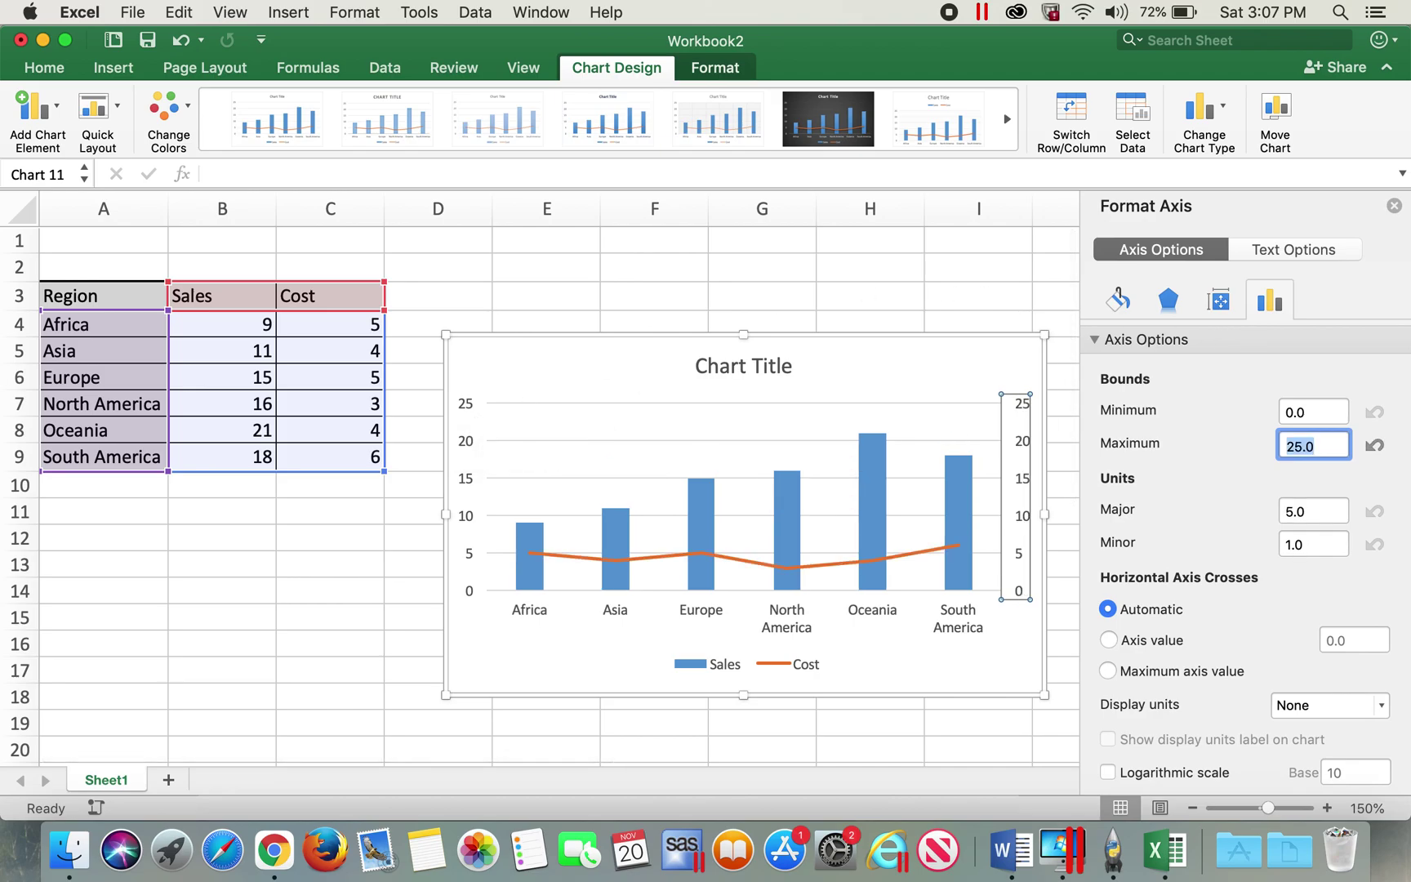
left_click(999, 275)
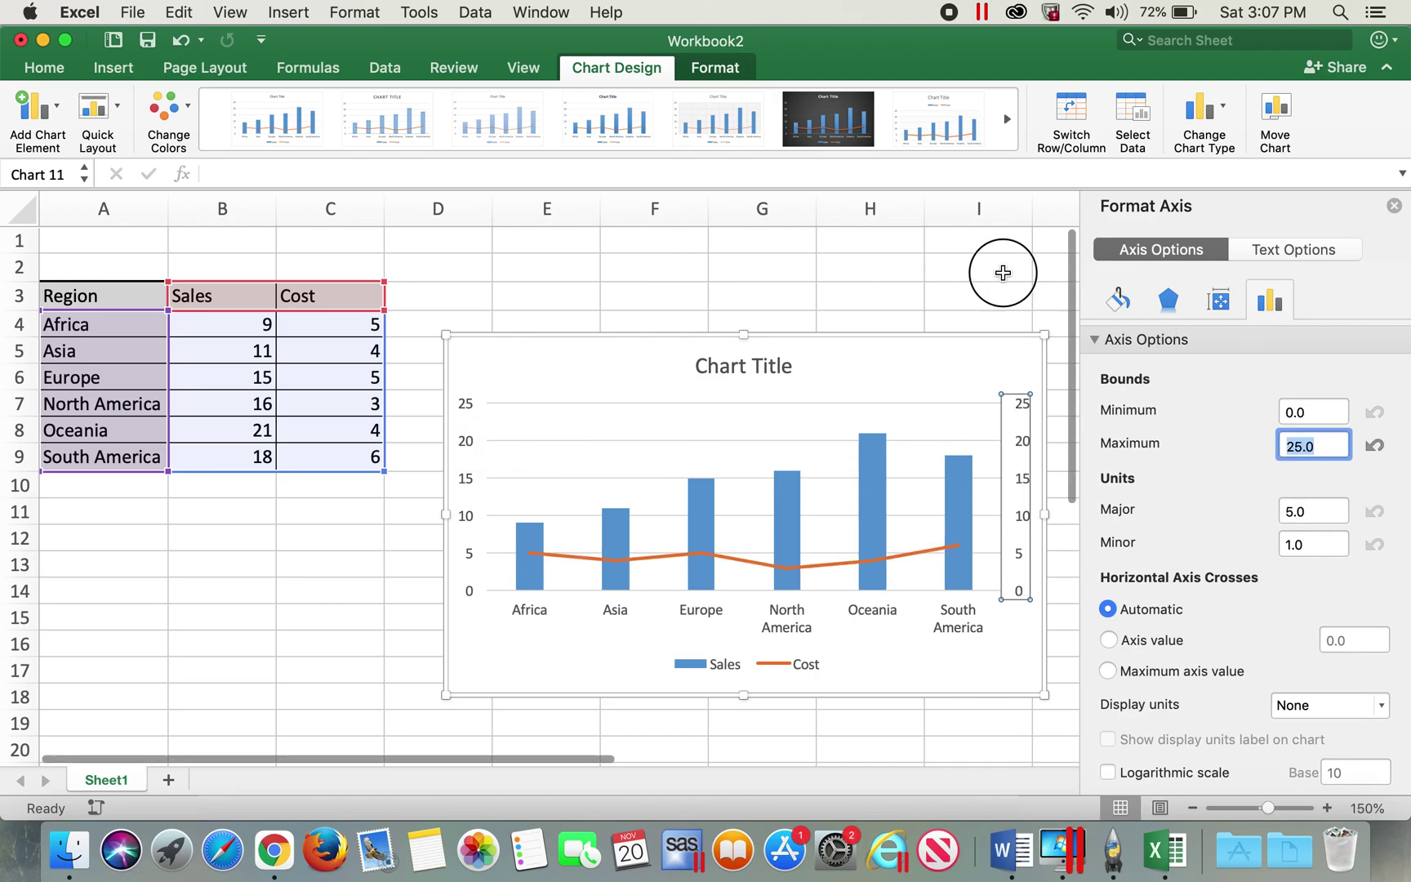
Close the Format Axis pane and open Format Data Series for the Sales columns
left_click(1395, 206)
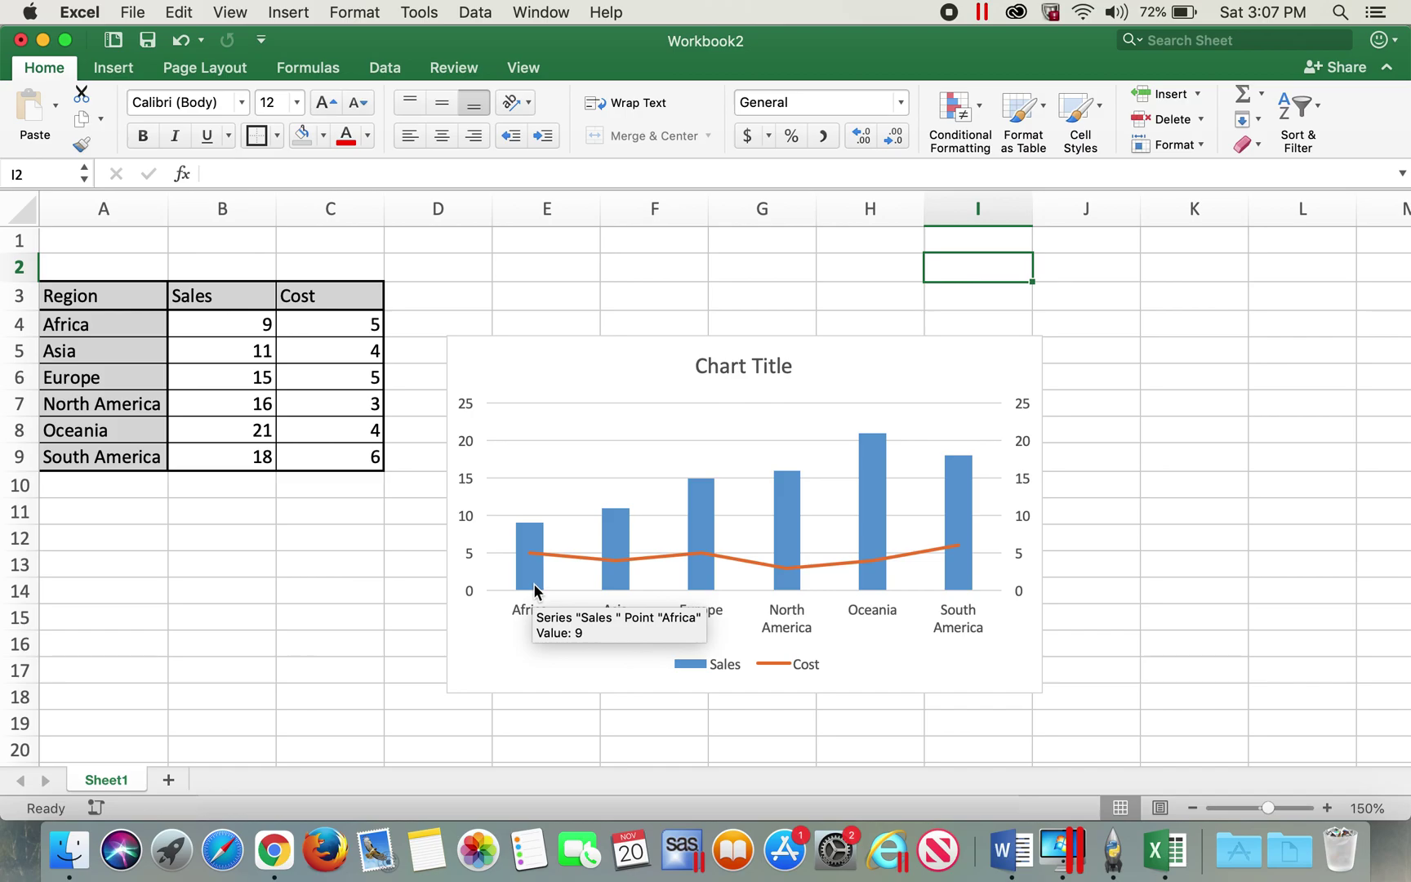
left_click(523, 556)
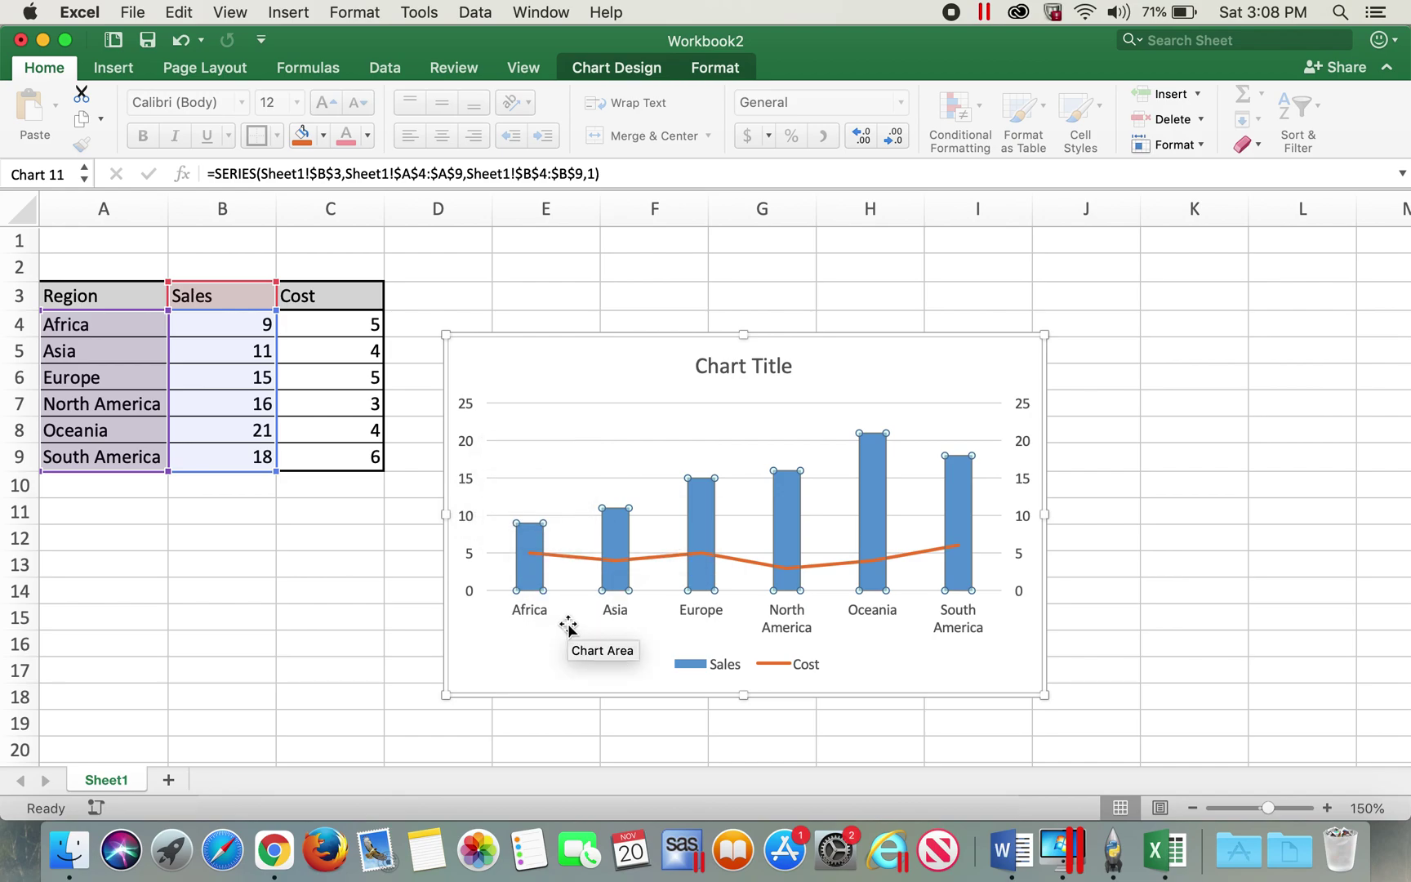
left_click(538, 570)
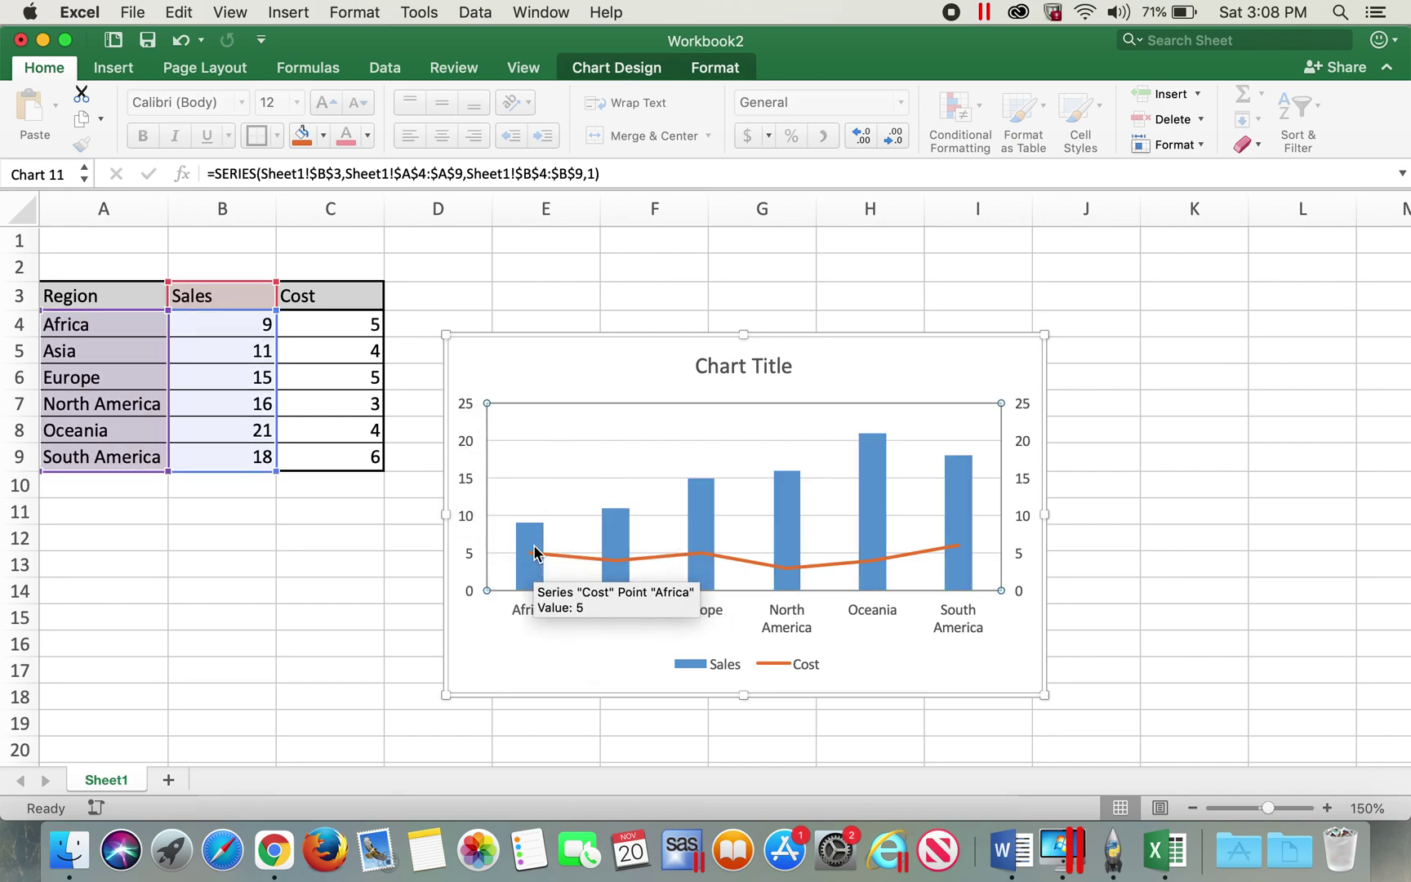
left_click(545, 479)
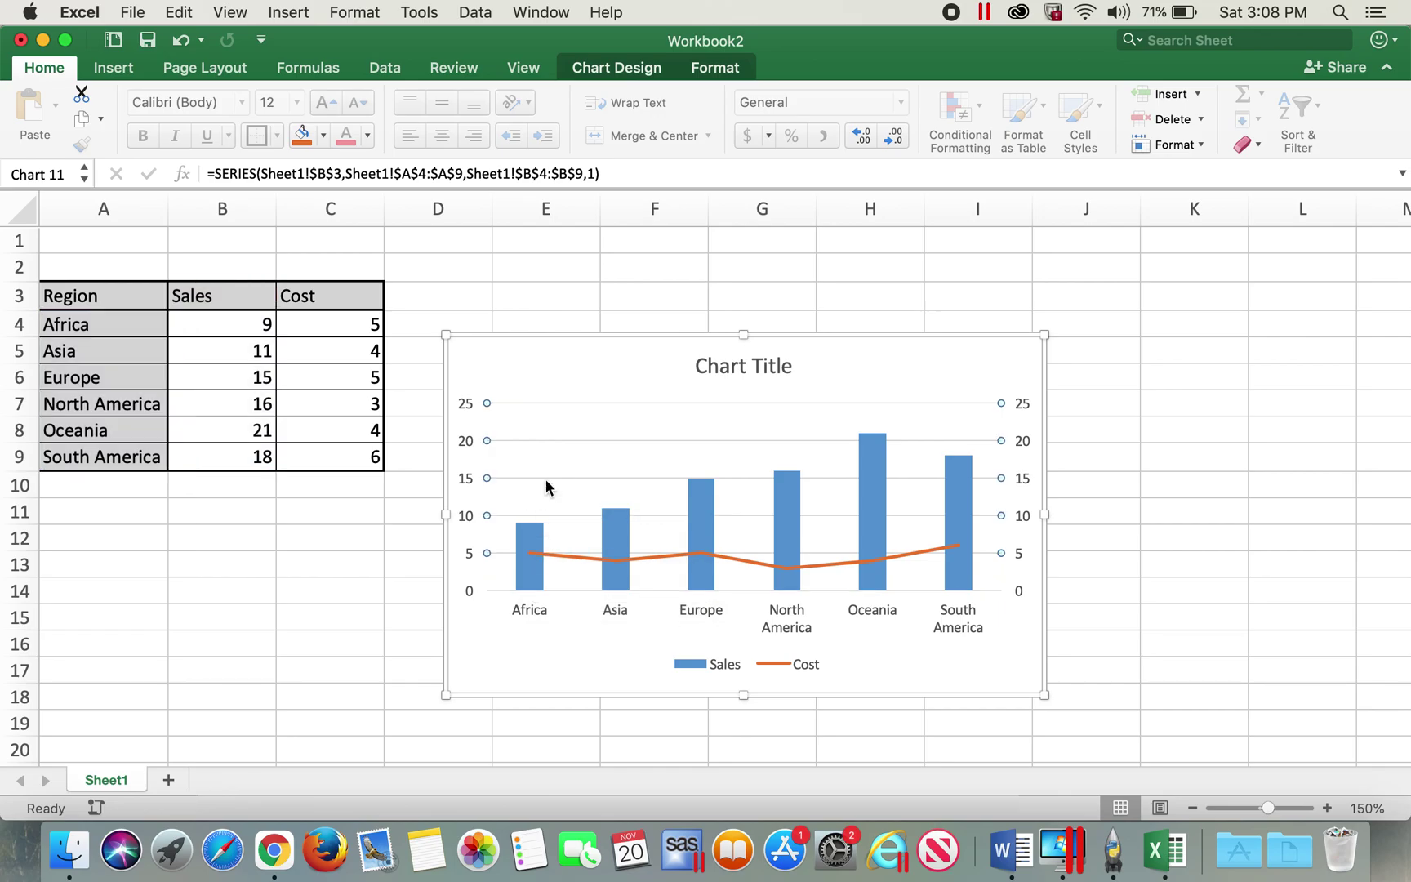
double_click(525, 574)
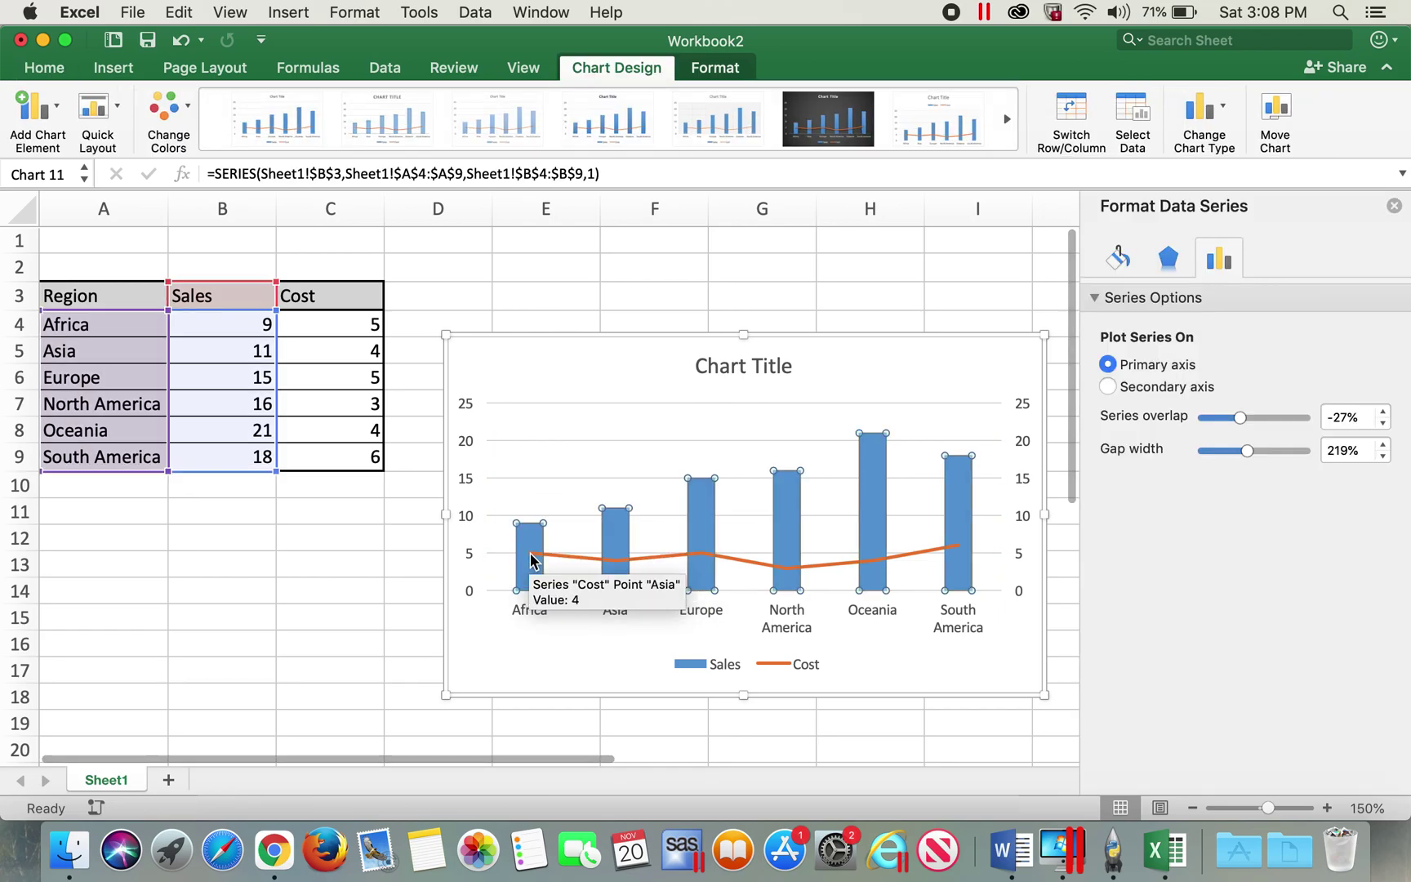
Close the Sales Format Data Series pane
left_click(1394, 206)
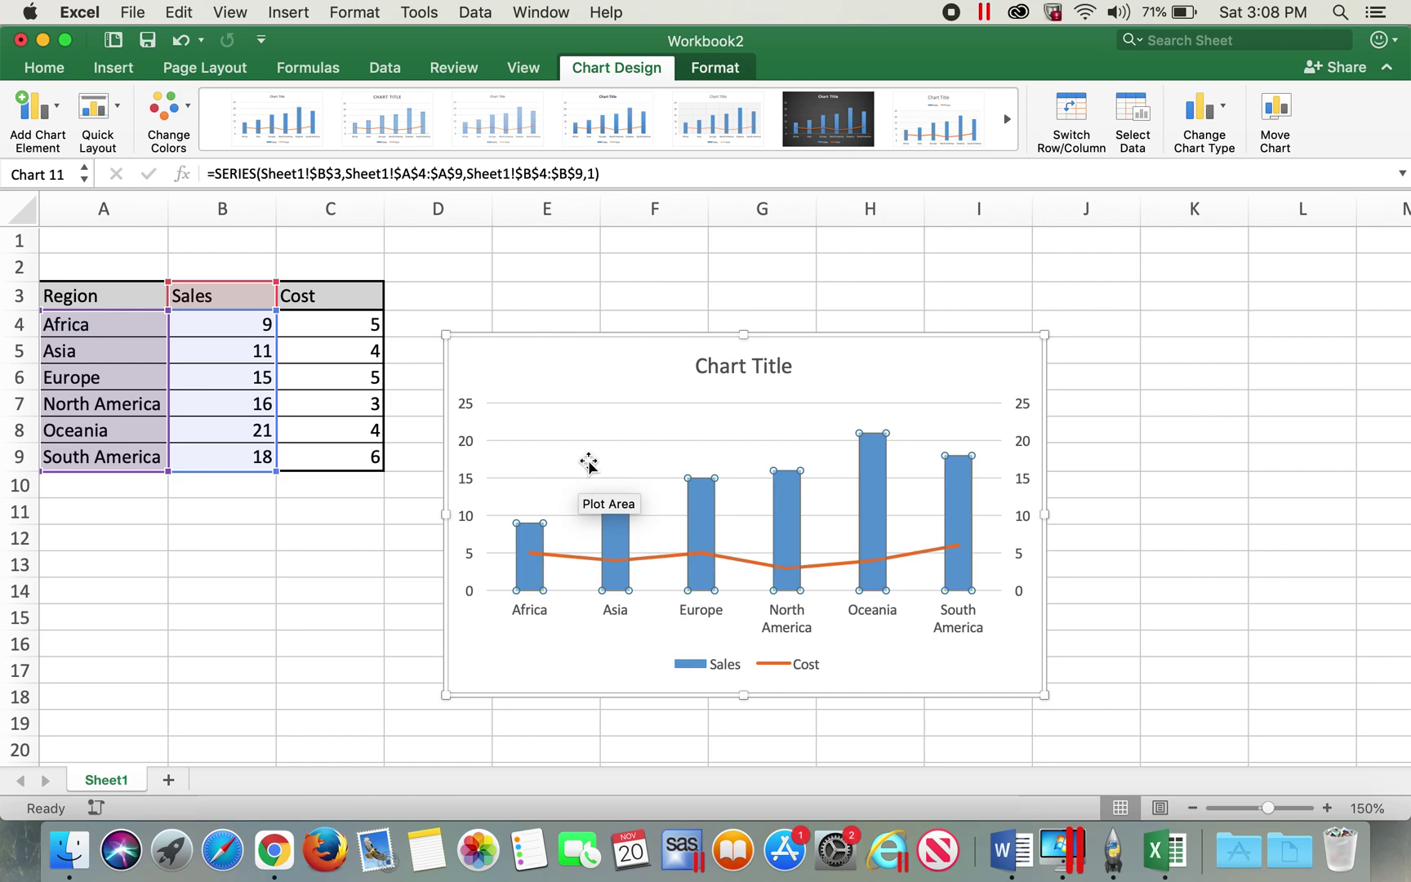
Replace the 'Chart Title' placeholder with 'Sales and Cost for ABC'
left_click(952, 366)
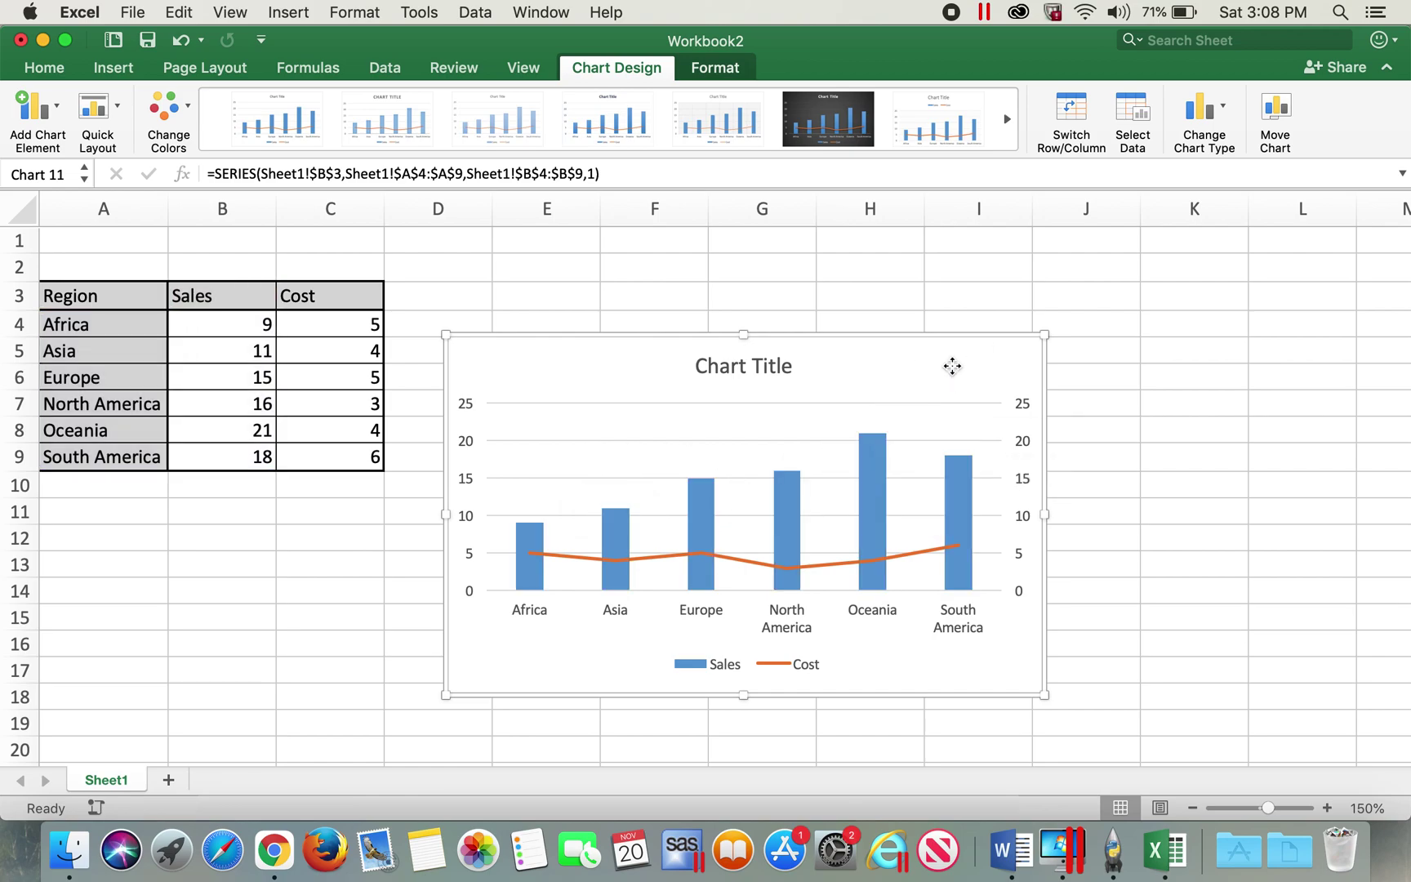
left_click(772, 365)
left_click_drag(793, 366, 694, 366)
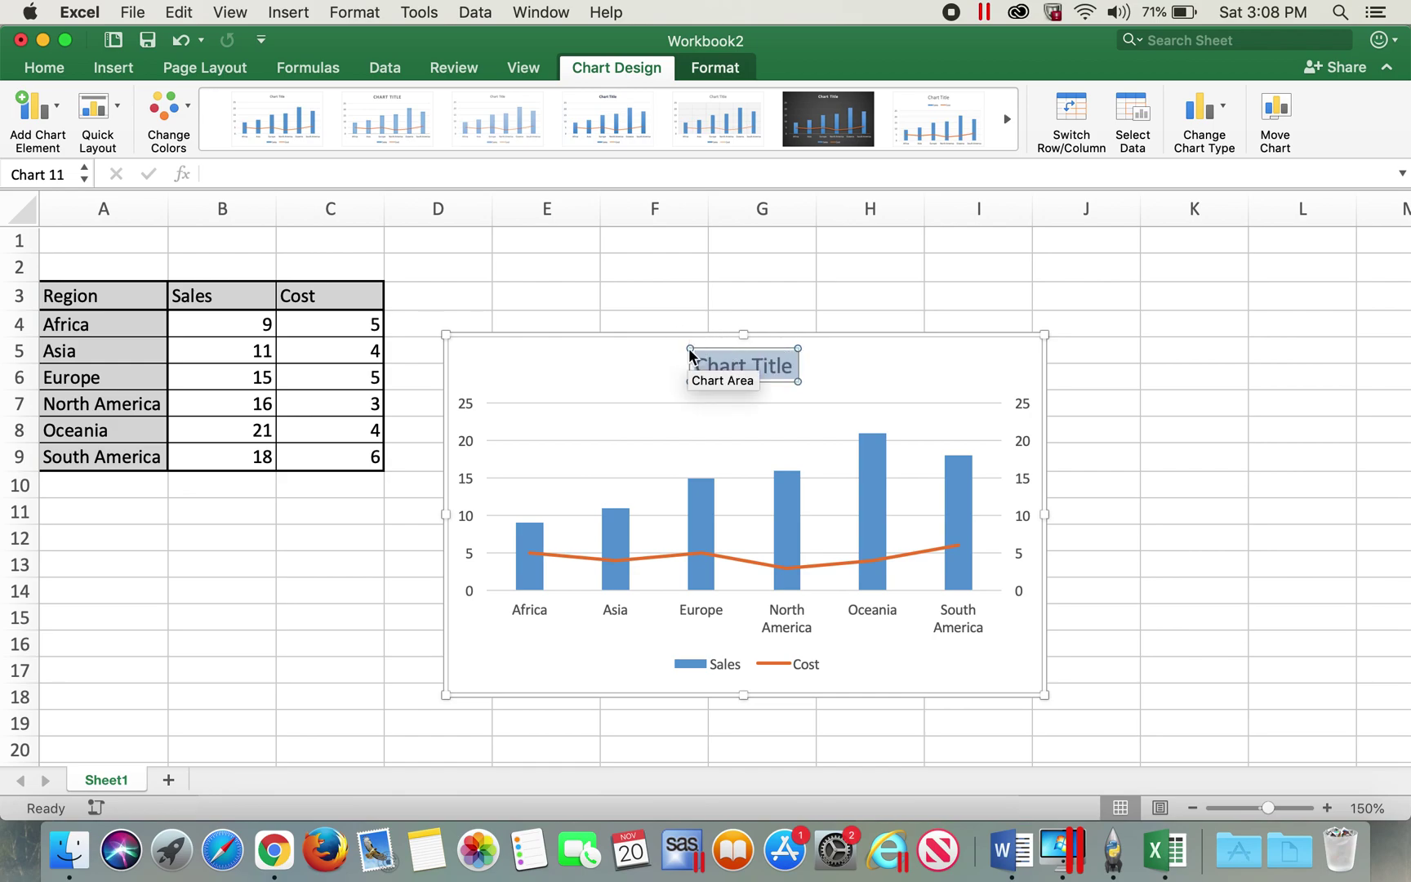
type("Sal")
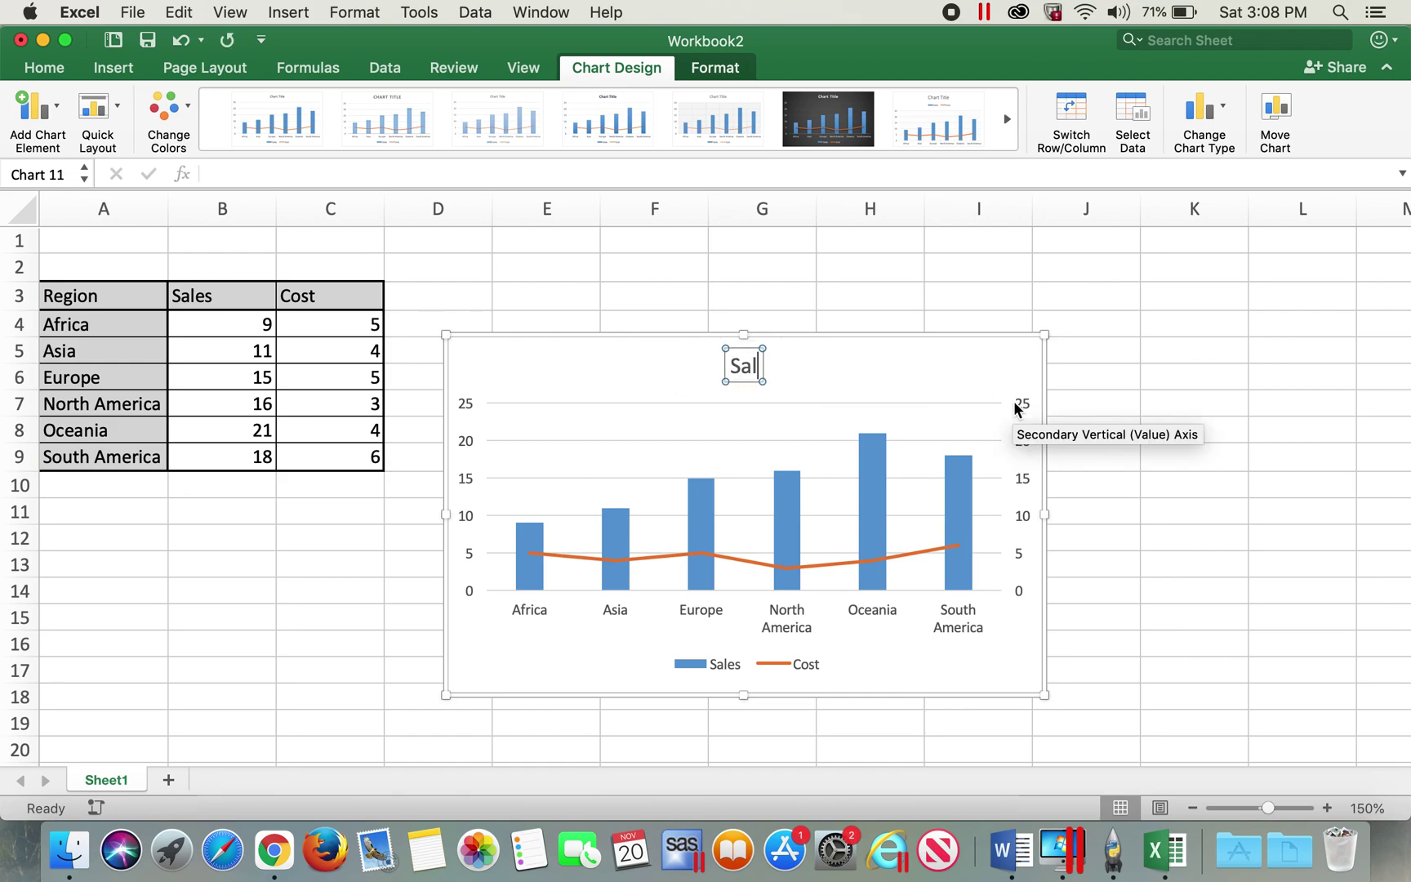
type("es and ")
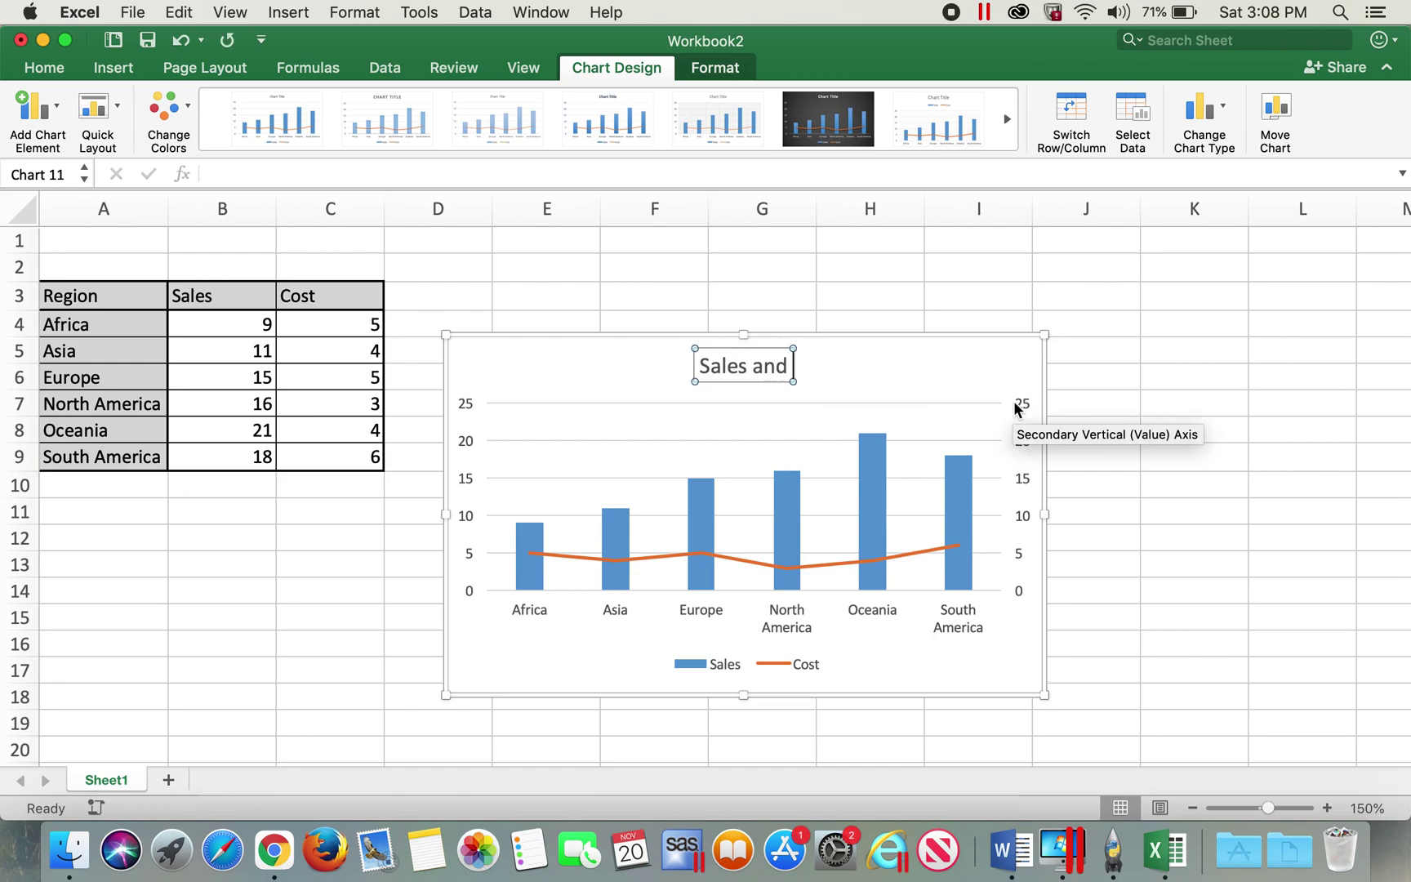
type("Cost")
type(" dat")
key("BackSpace")
key("BackSpace")
key("BackSpace")
type("for")
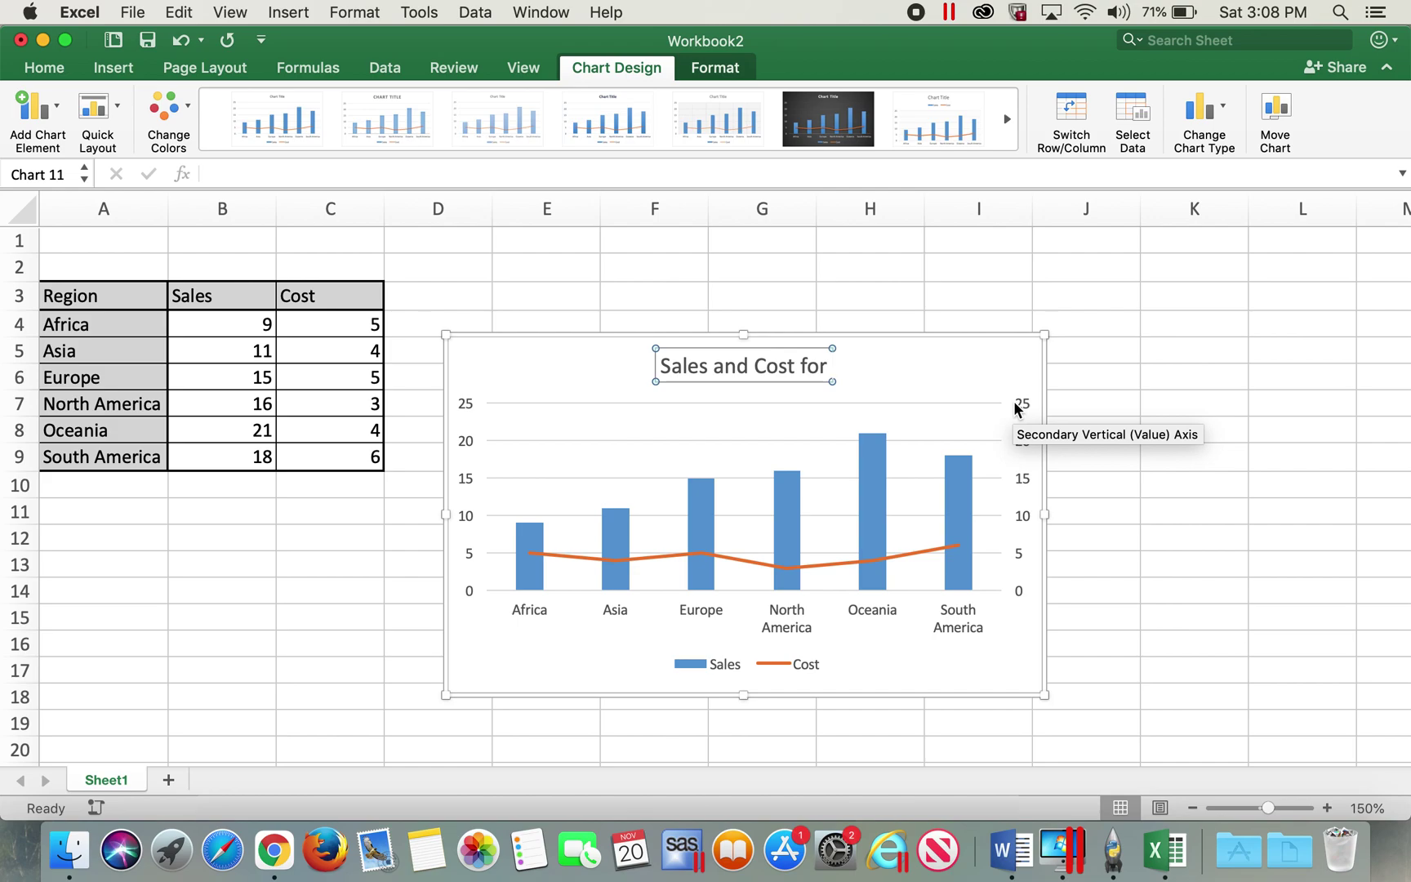
type(" co")
key("BackSpace")
key("BackSpace")
key("BackSpace")
type("AB")
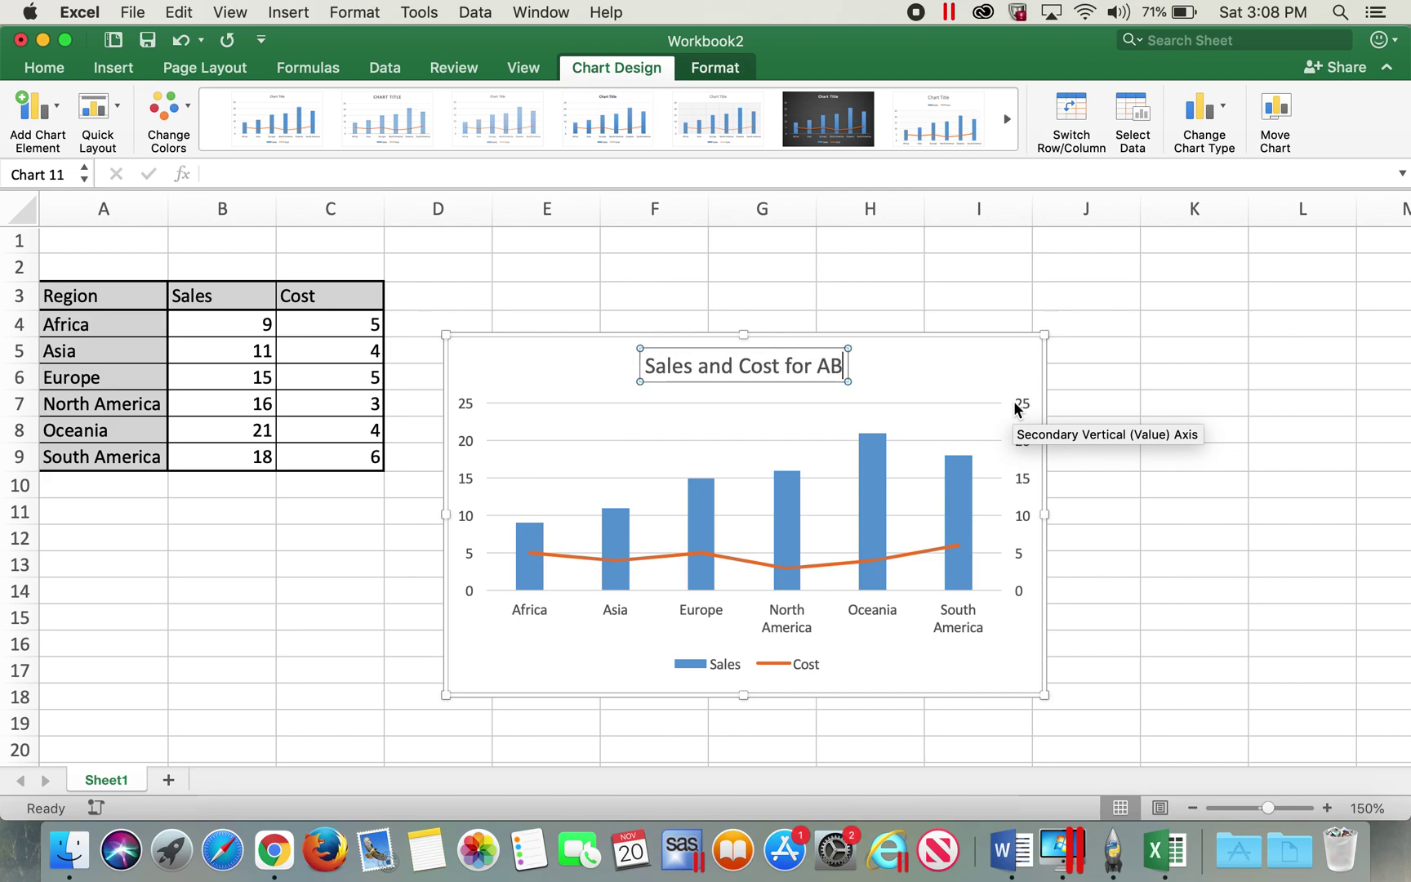
type("C")
left_click(1135, 330)
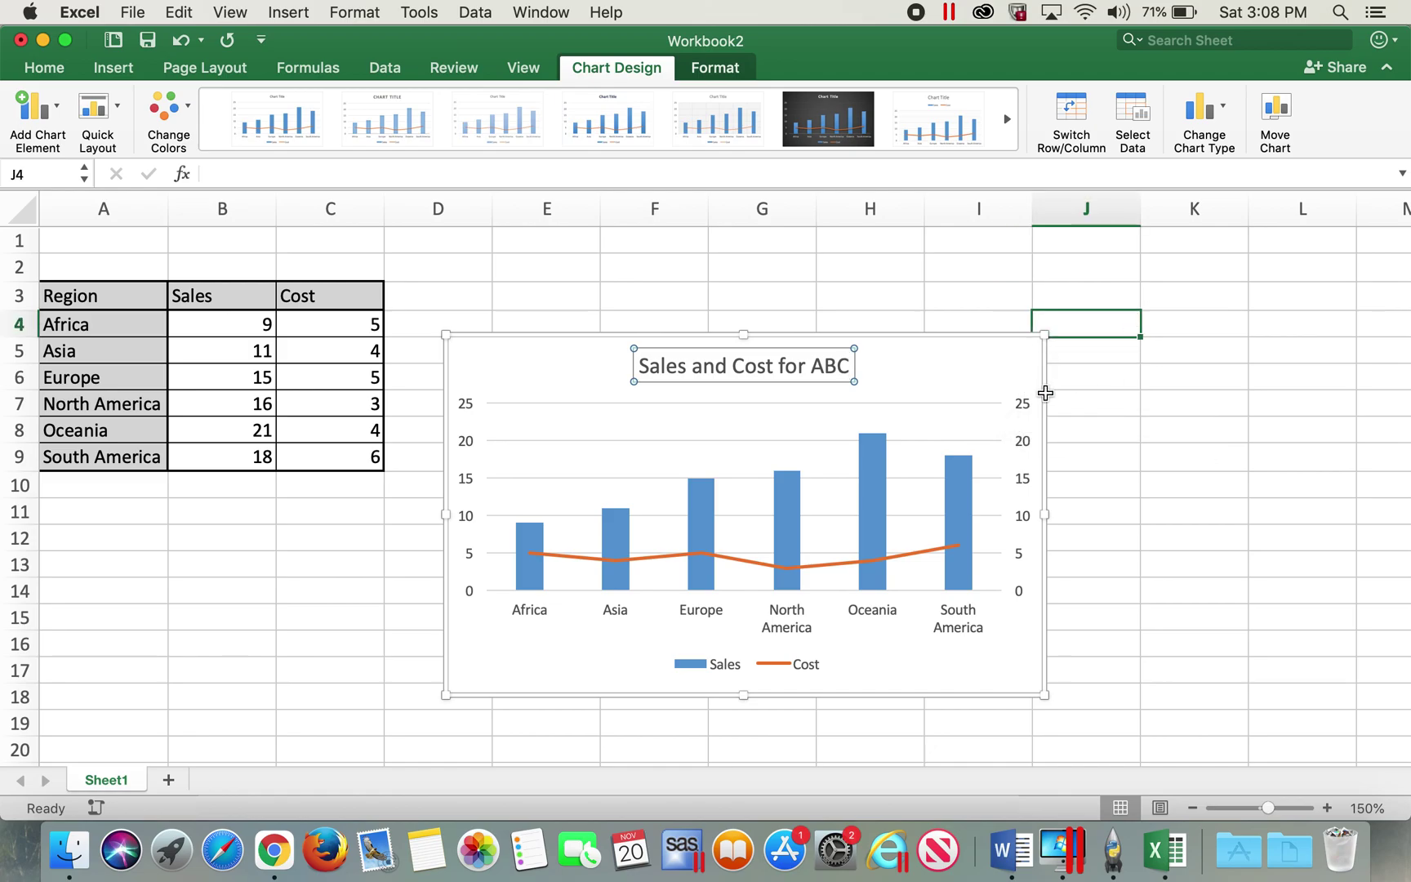
left_click_drag(1093, 434, 1093, 457)
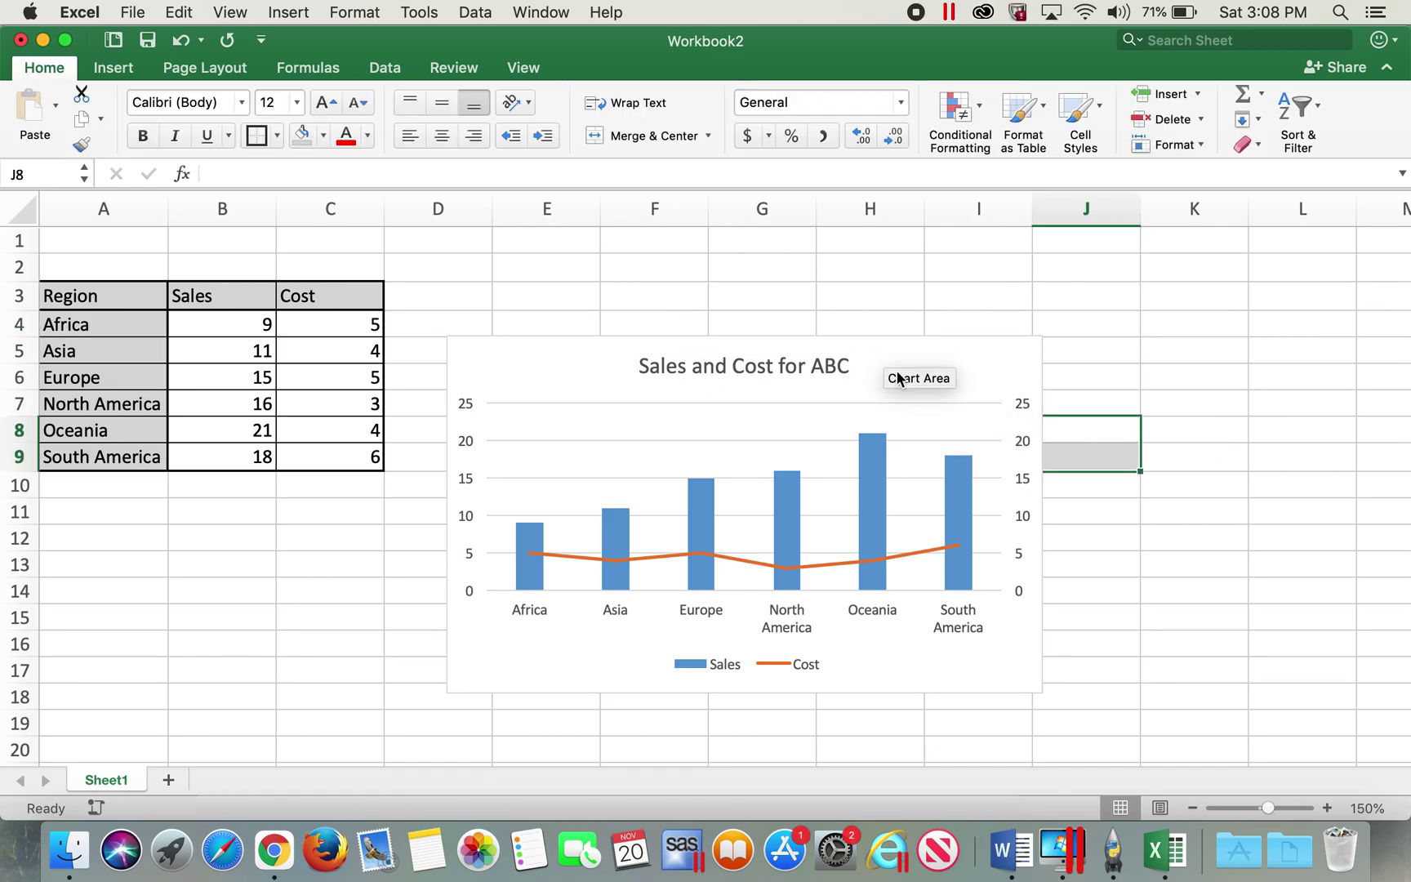
Select the existing combo chart and delete it from the worksheet
left_click(1159, 352)
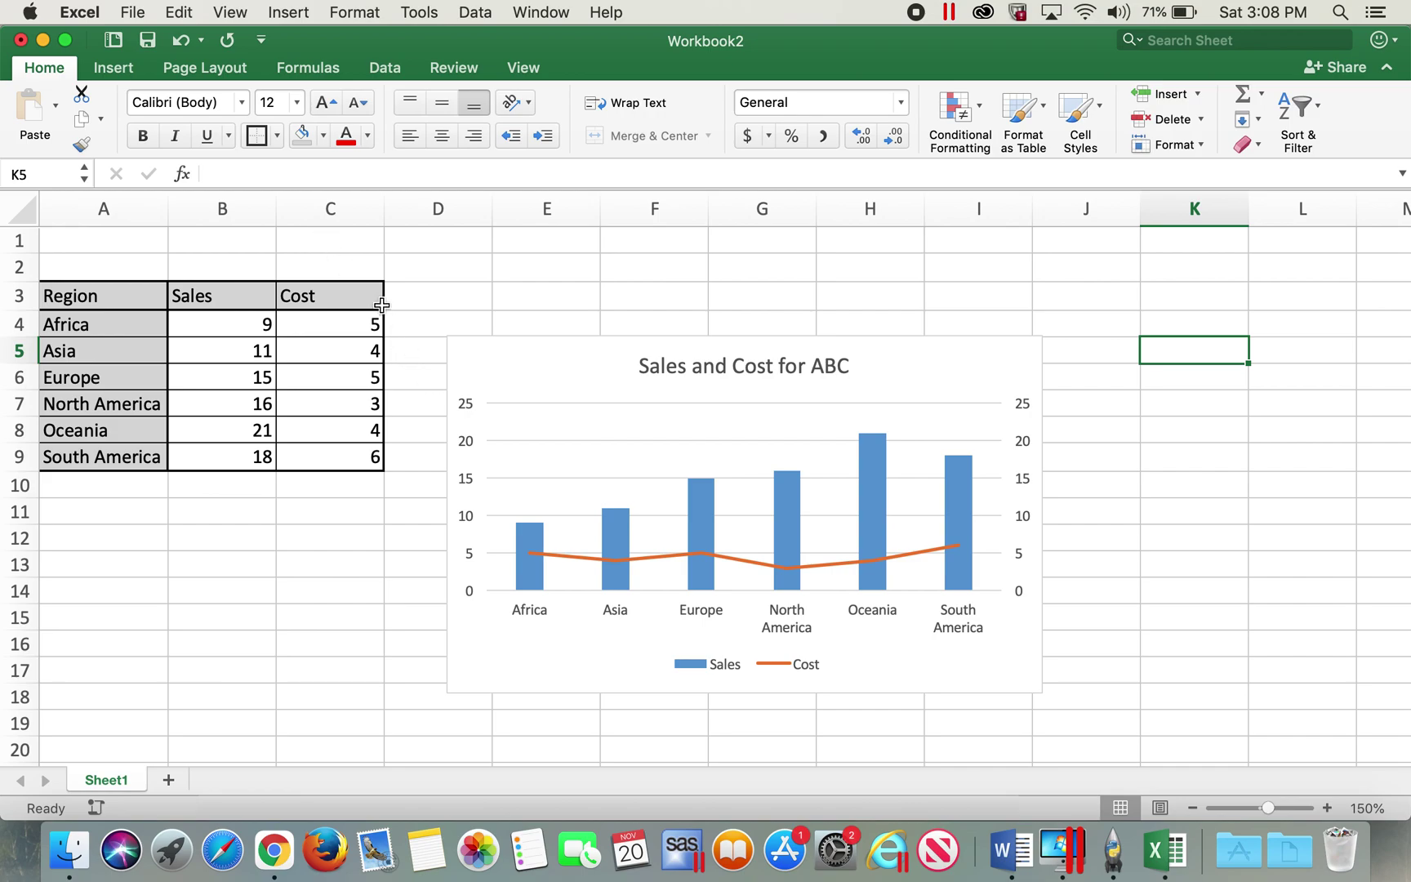
left_click(574, 356)
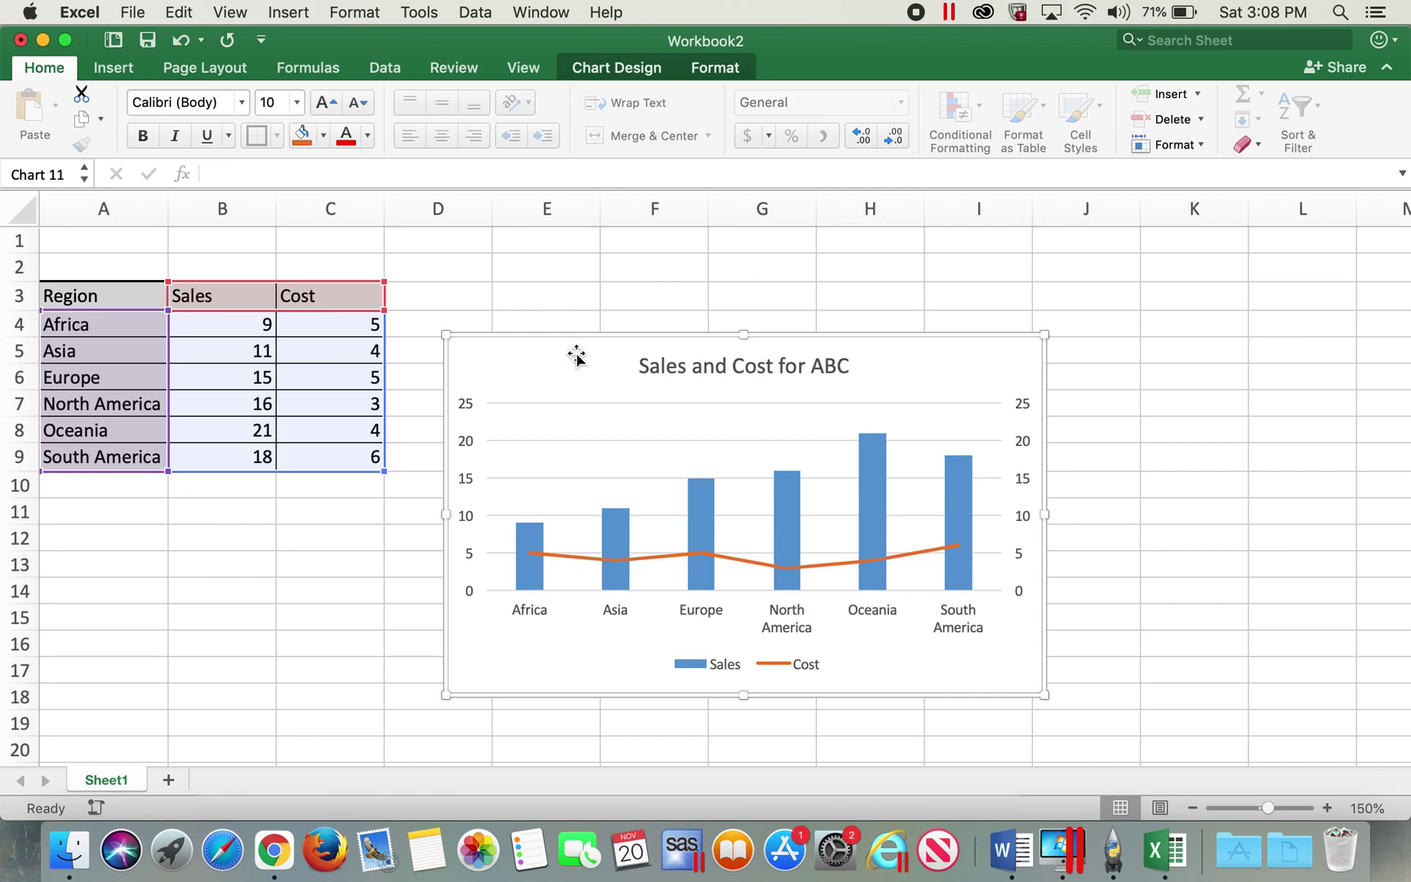
key("Delete")
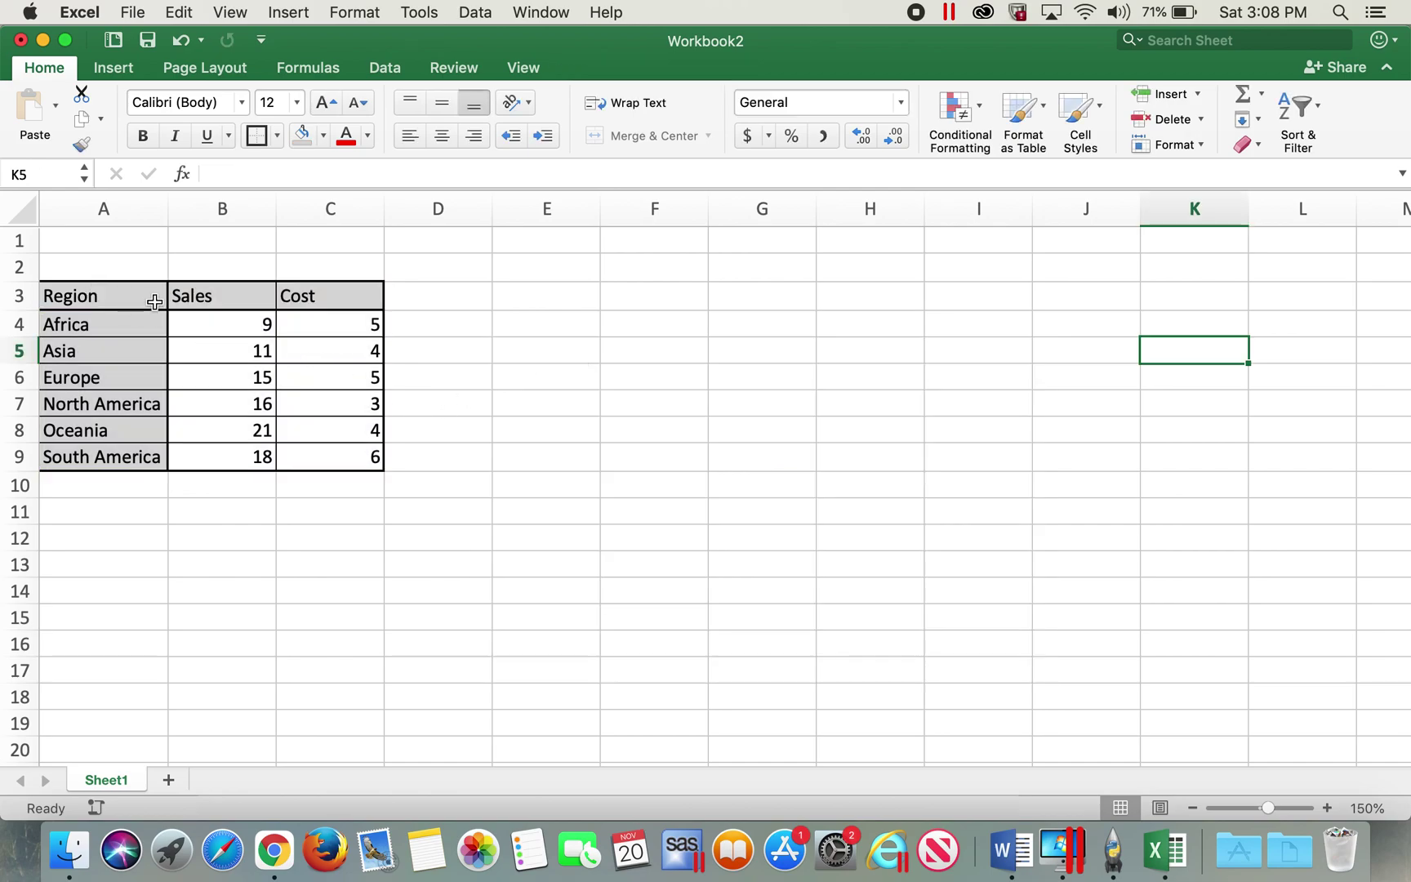
Enter Cost values of 50% for Africa and 40% for Asia
left_click_drag(248, 300, 233, 455)
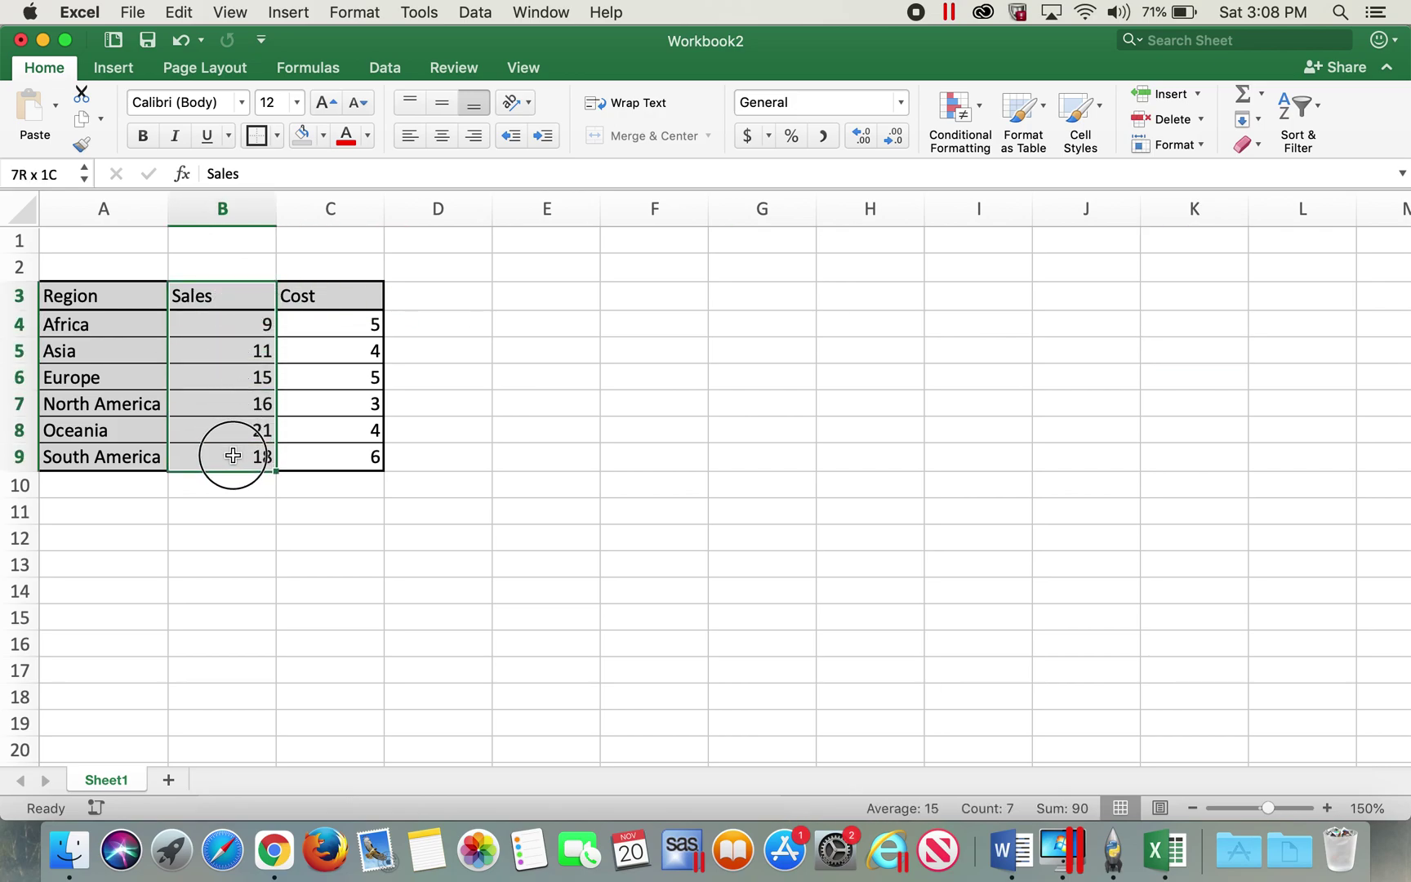
left_click(329, 380)
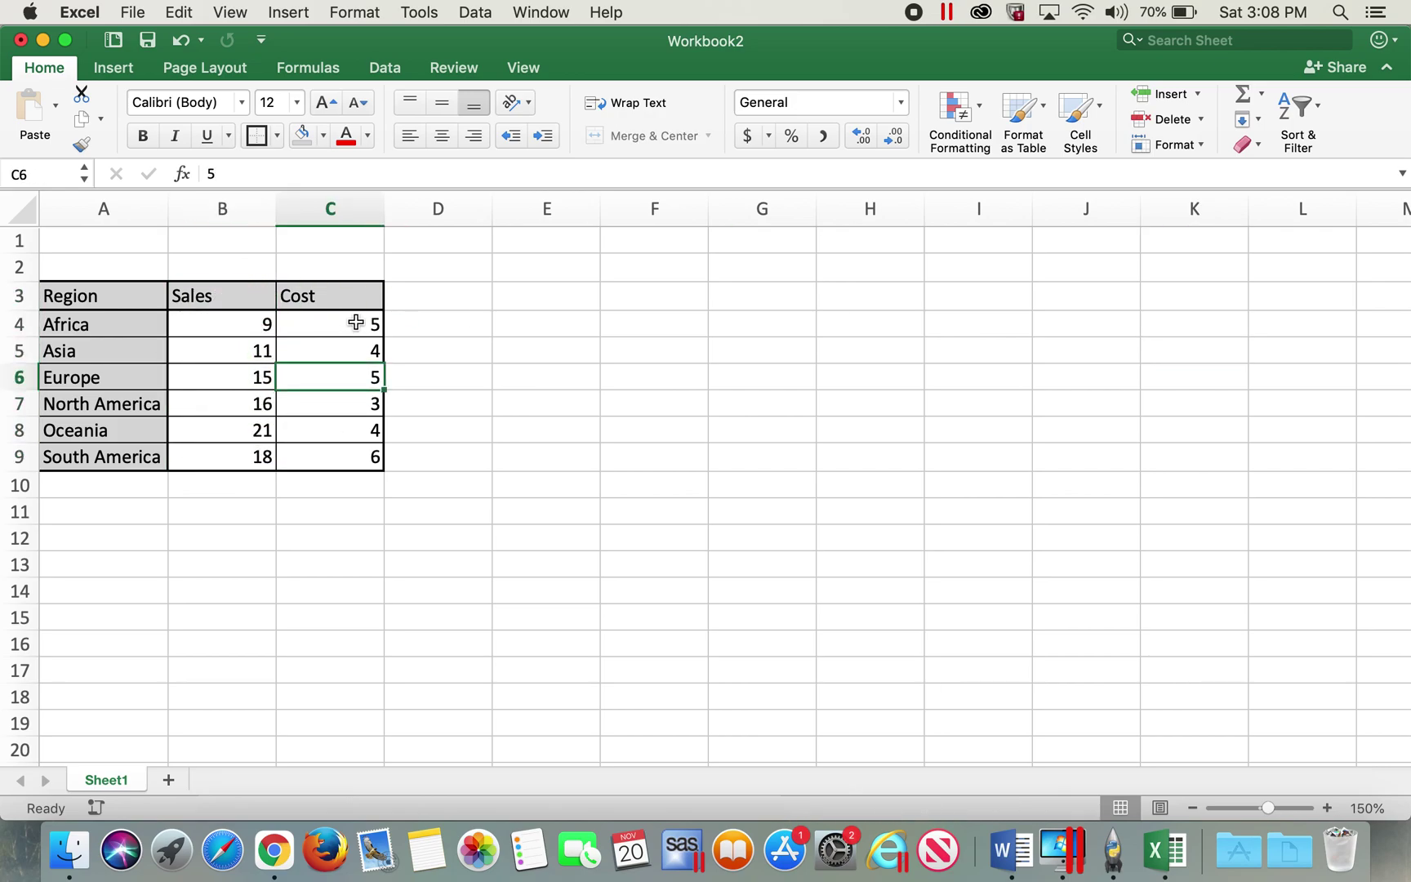
left_click(355, 323)
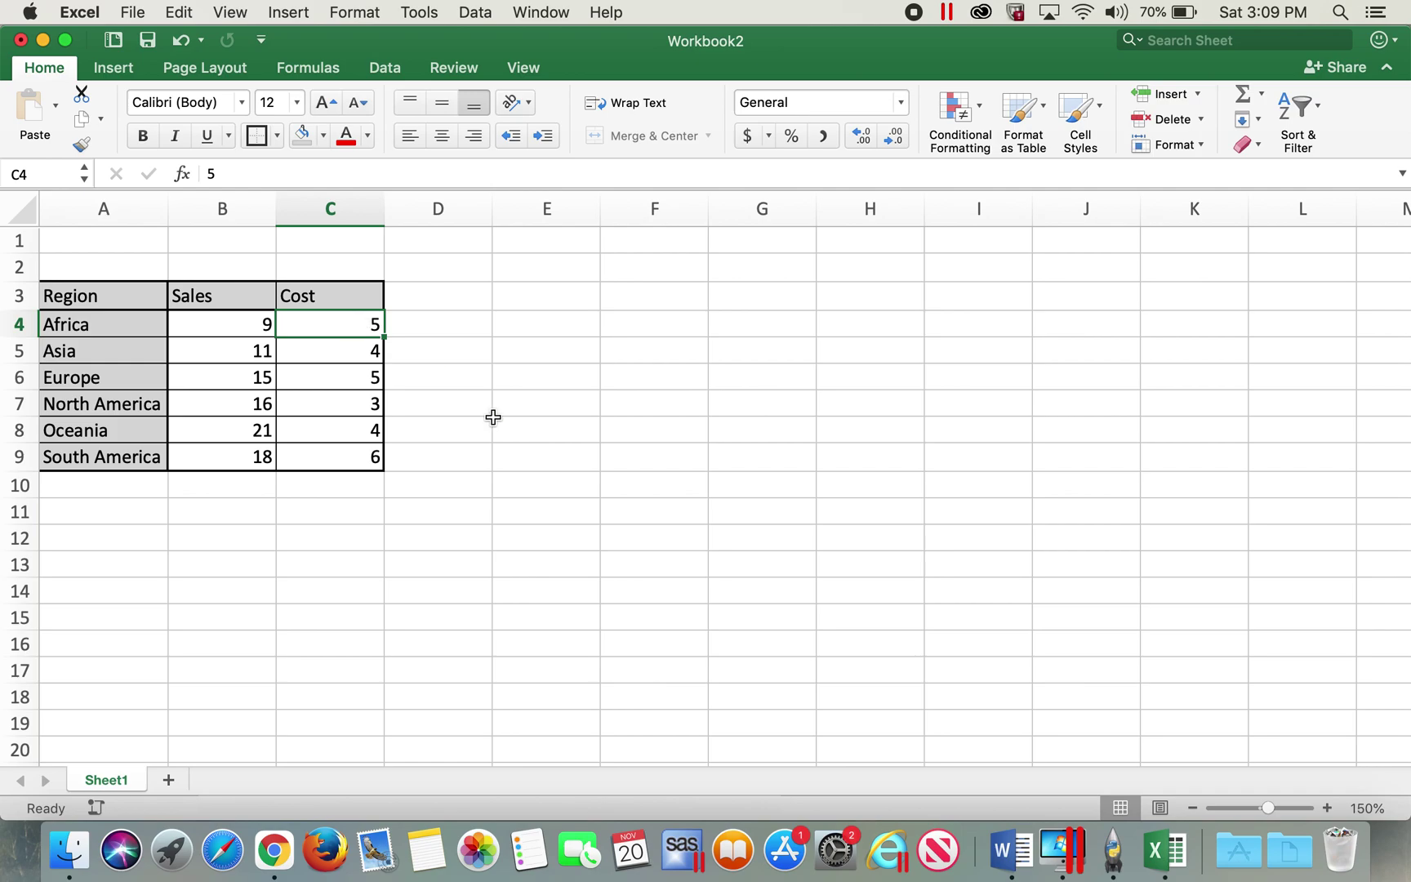
type("5")
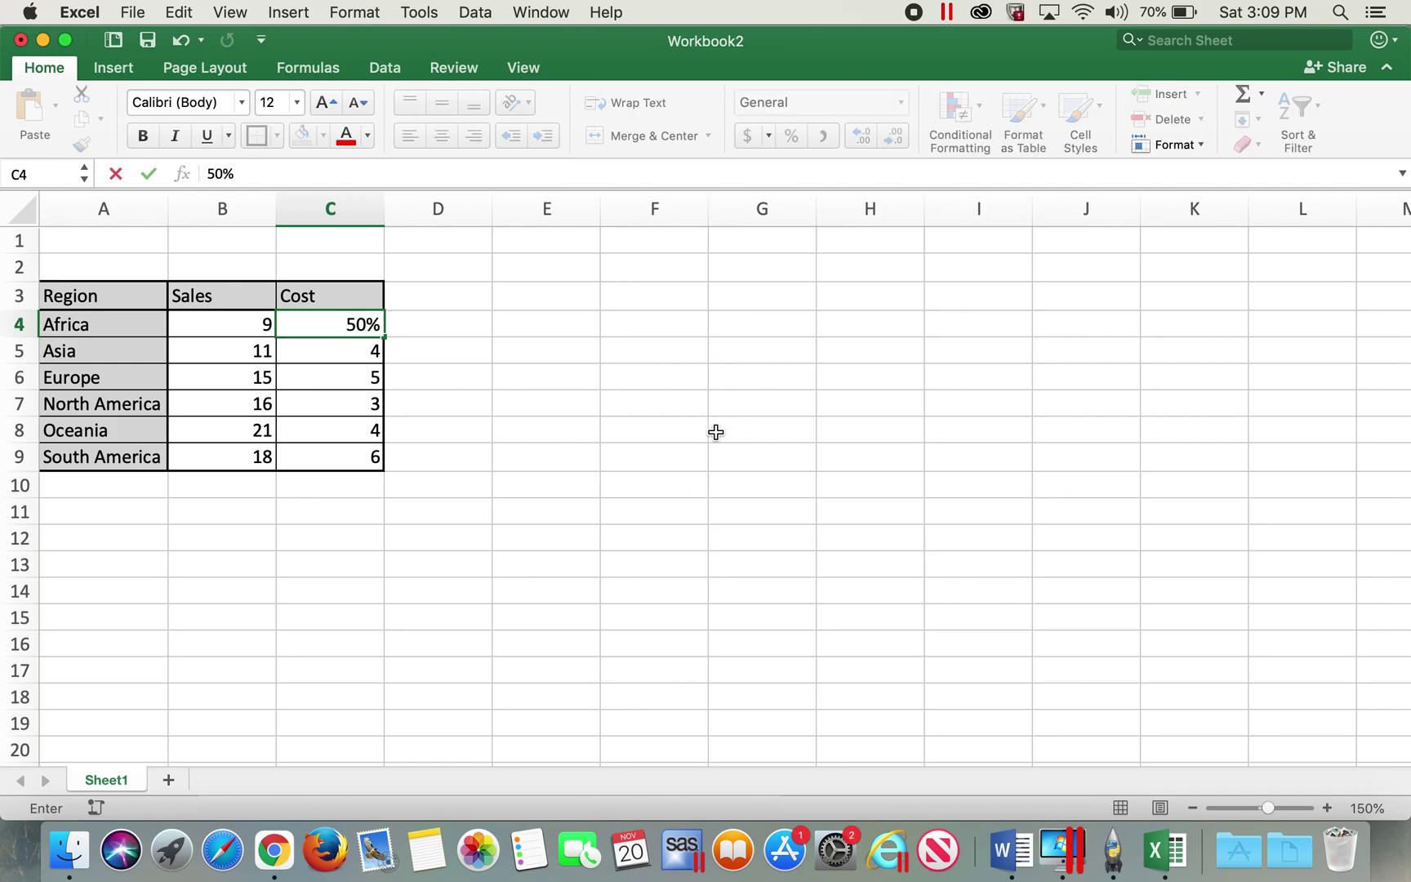
left_click(372, 353)
type("40")
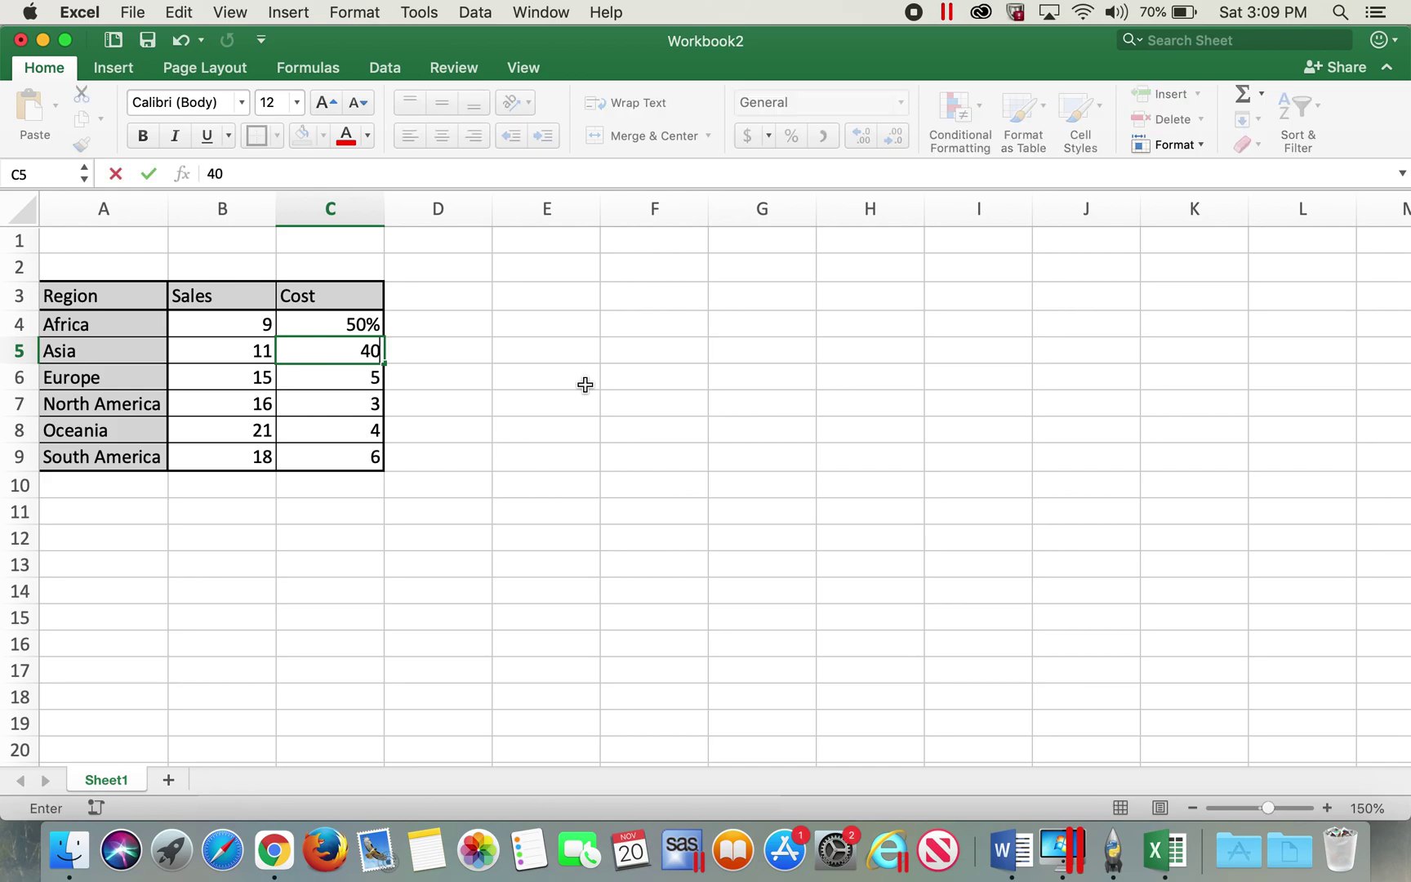
type("%")
left_click(371, 380)
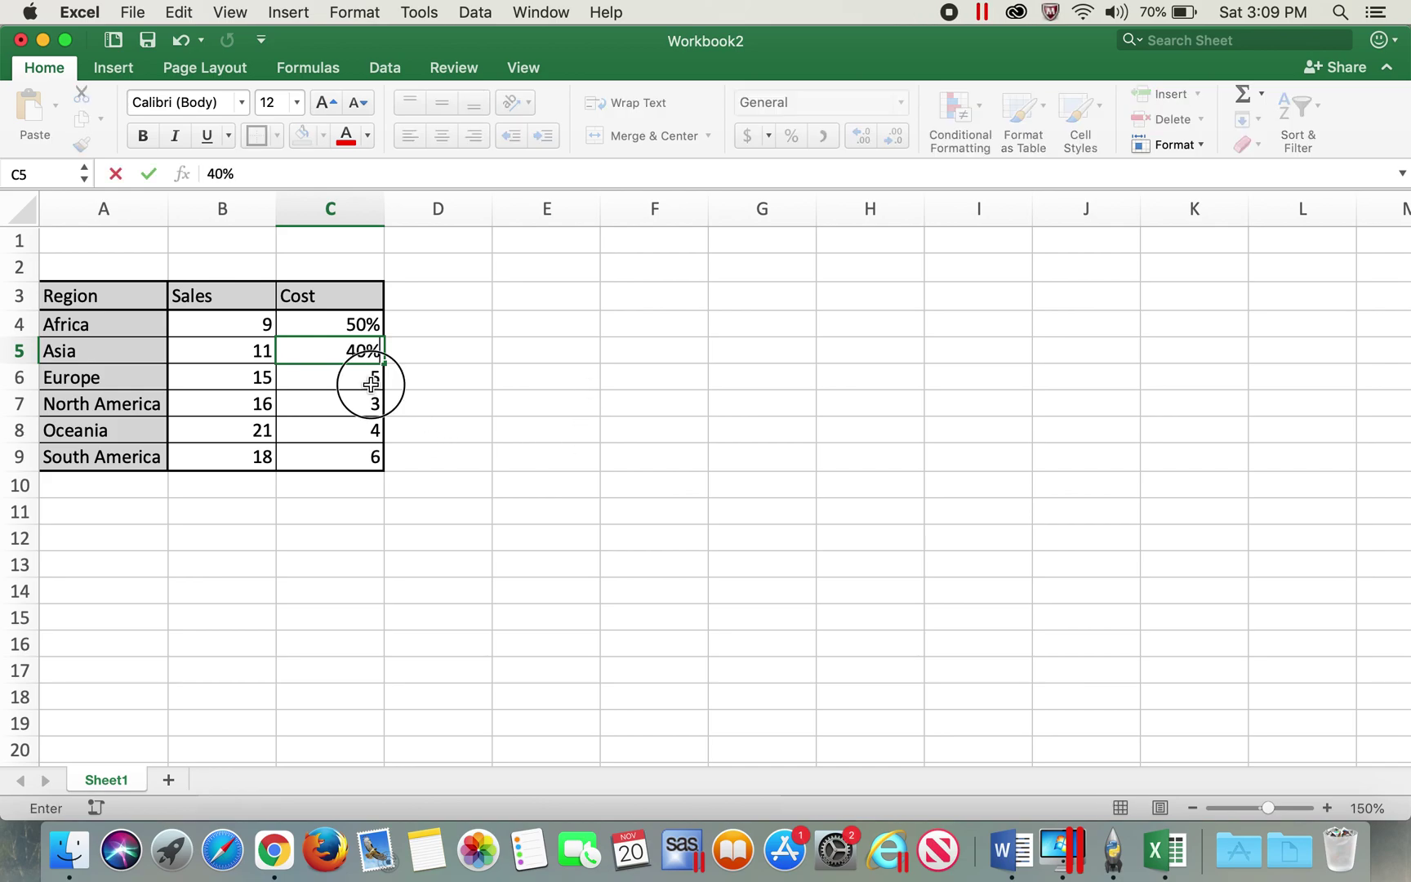
Copy Africa's 50% cost into Europe's Cost cell
left_click(376, 321)
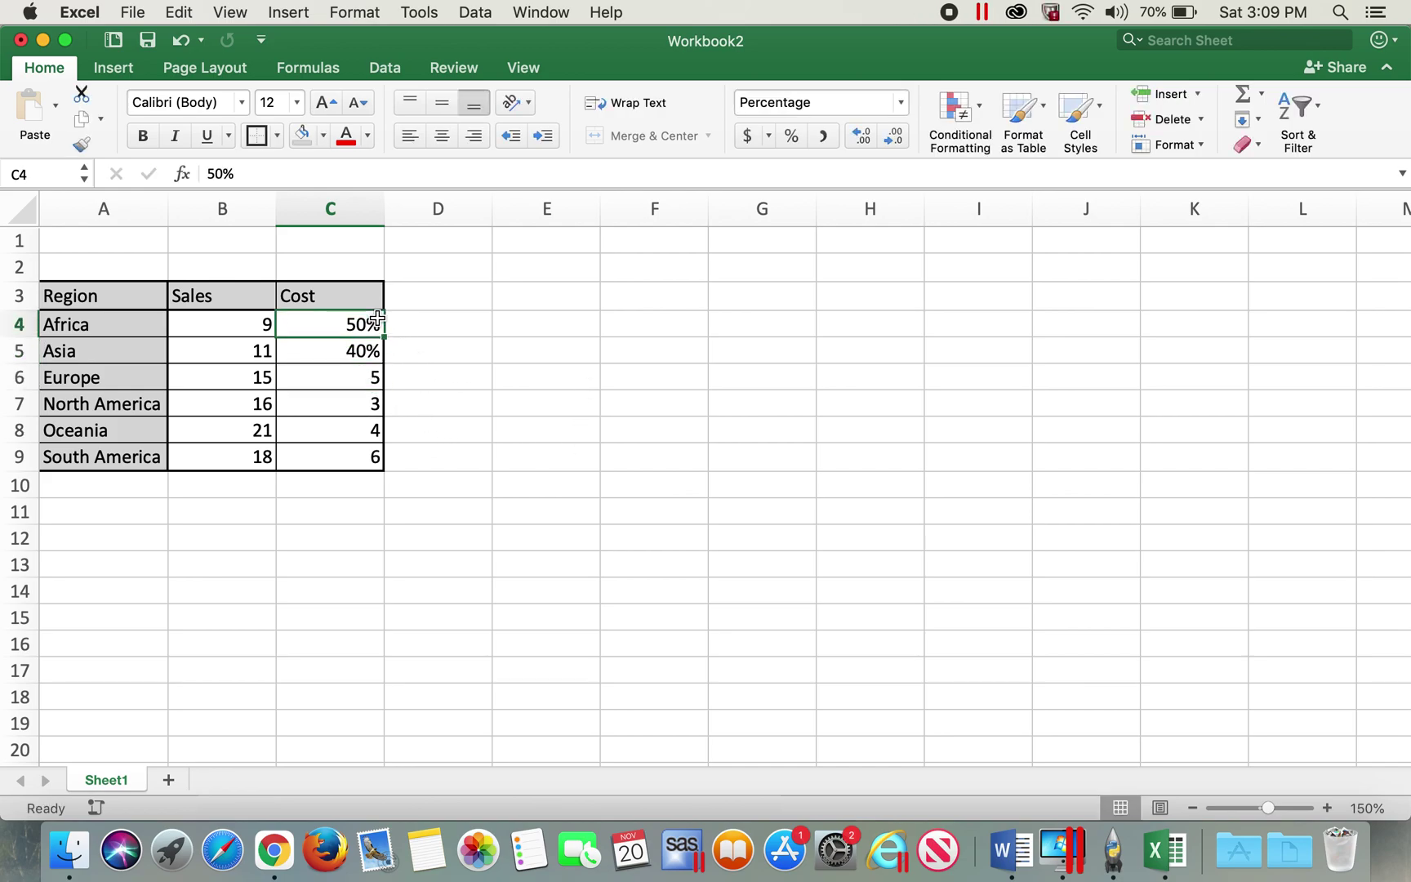
key("super+c")
left_click(365, 376)
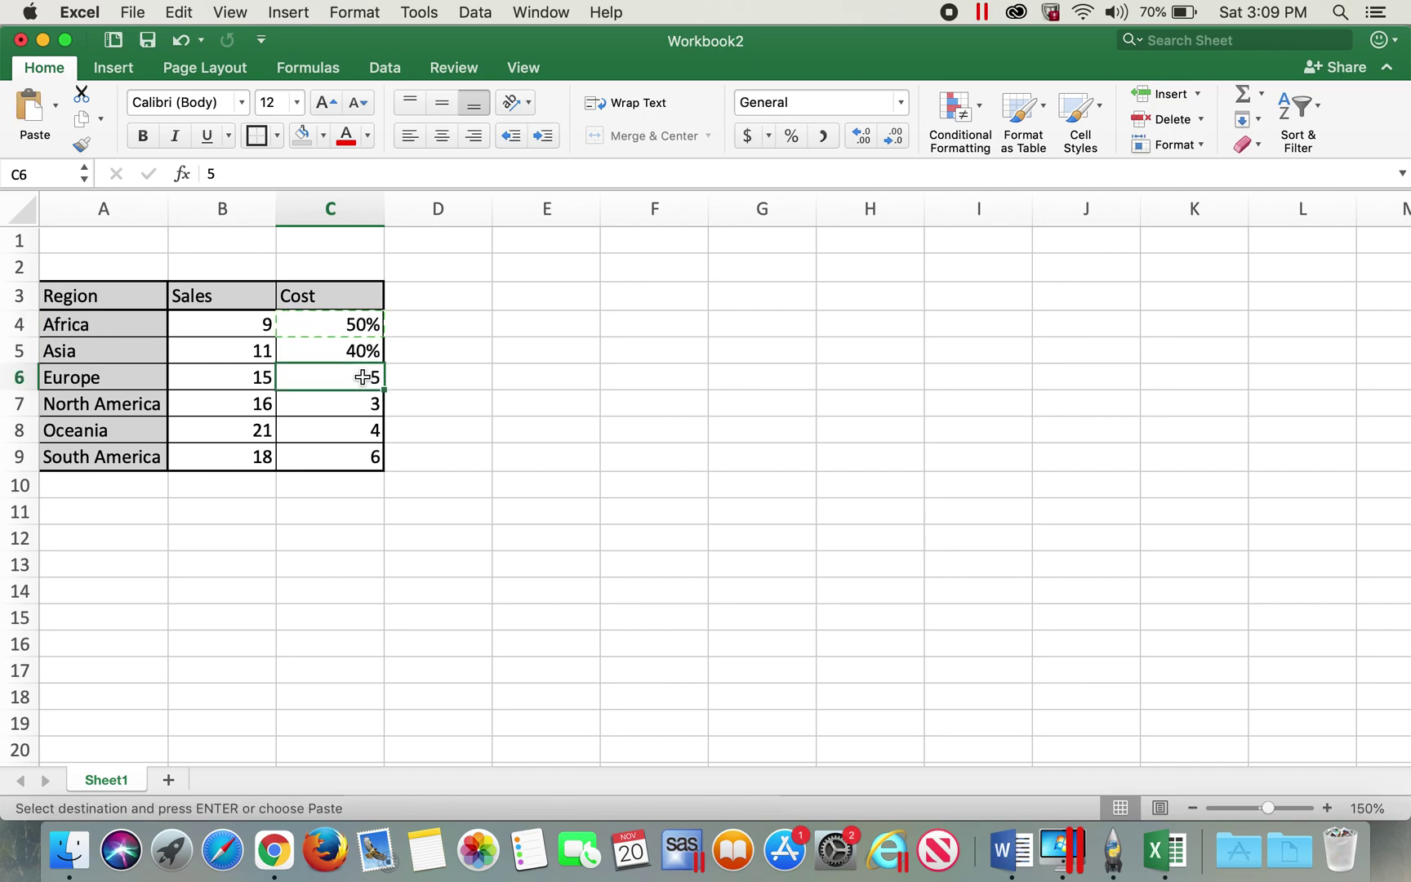
key("super+v")
Enter Cost values of 30% for North America, 40% for Oceania and 60% for South America
left_click(354, 401)
type("30")
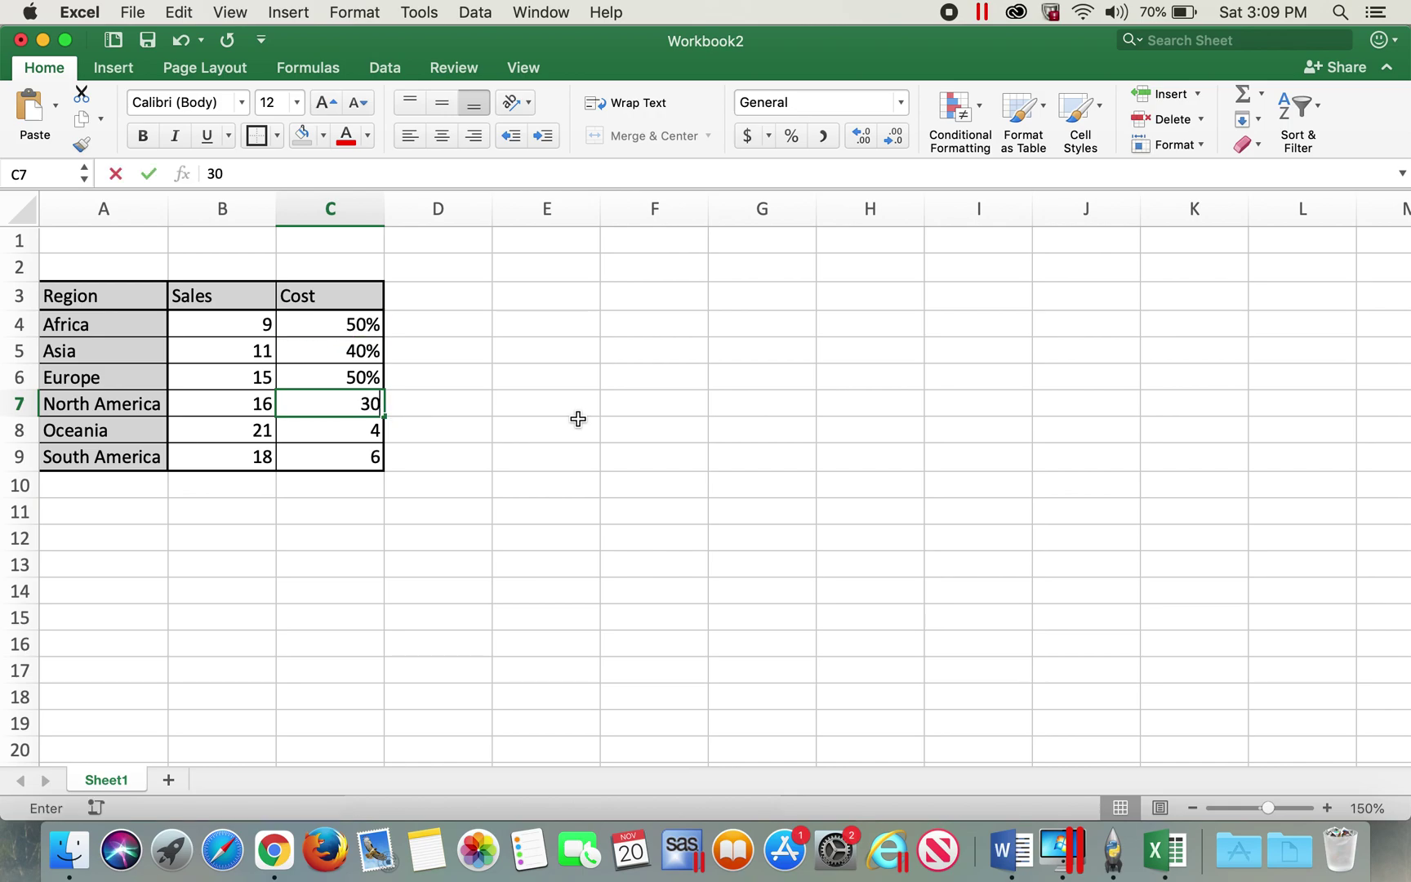
type("%")
left_click(374, 428)
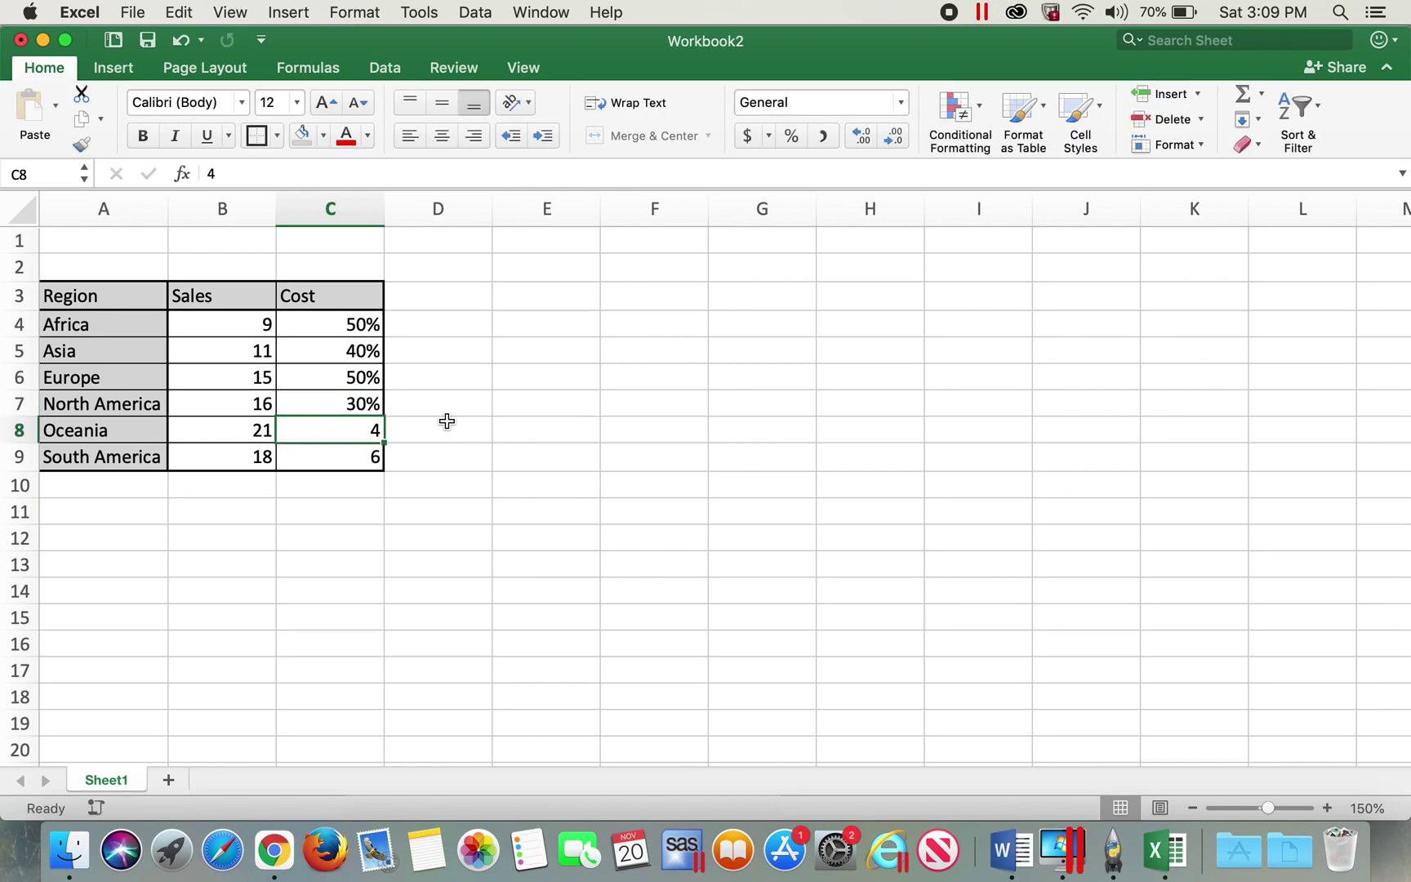
type("40%")
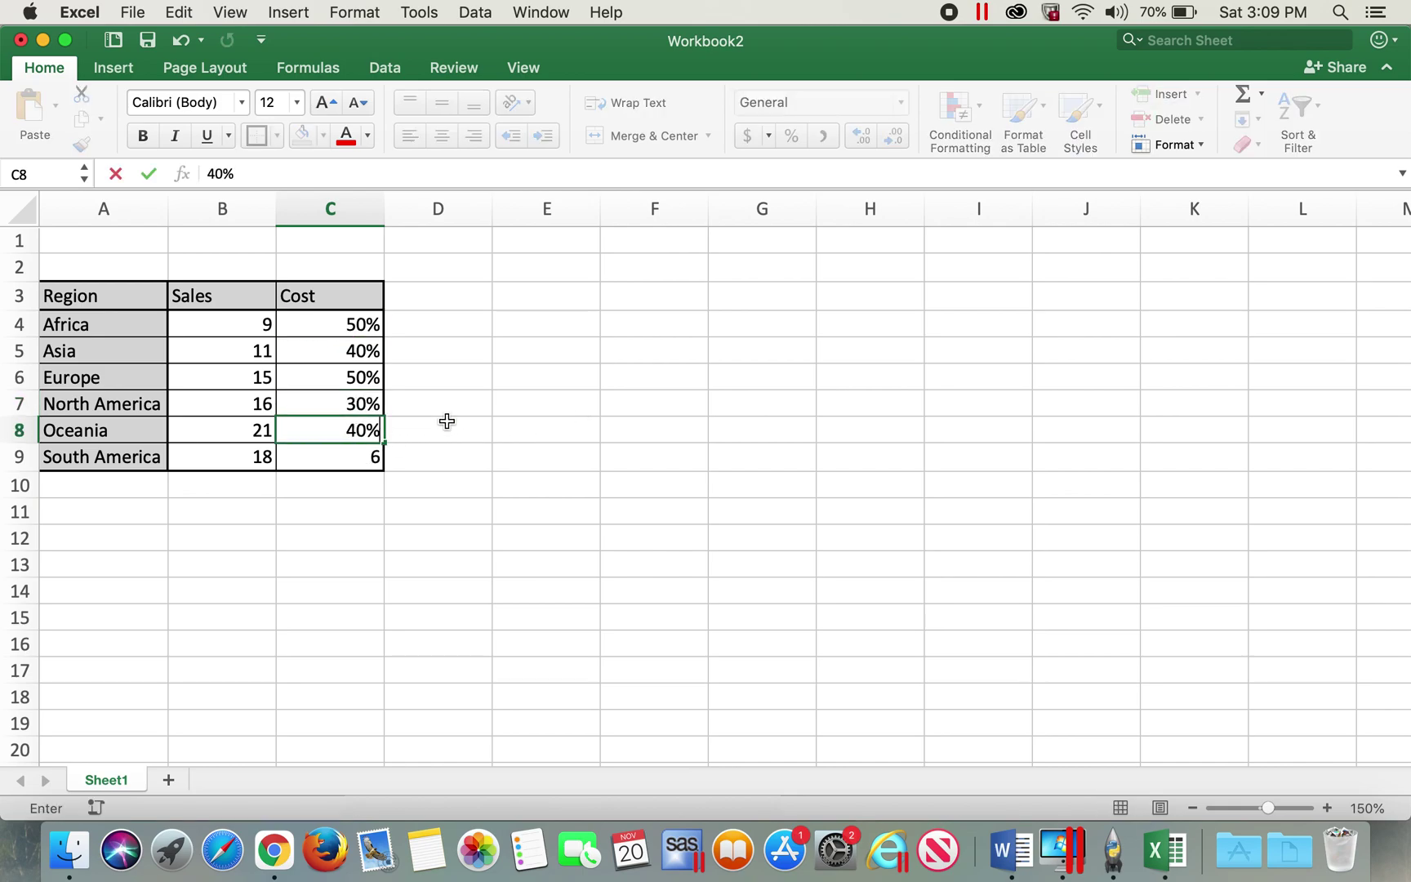
key("Return")
type("60")
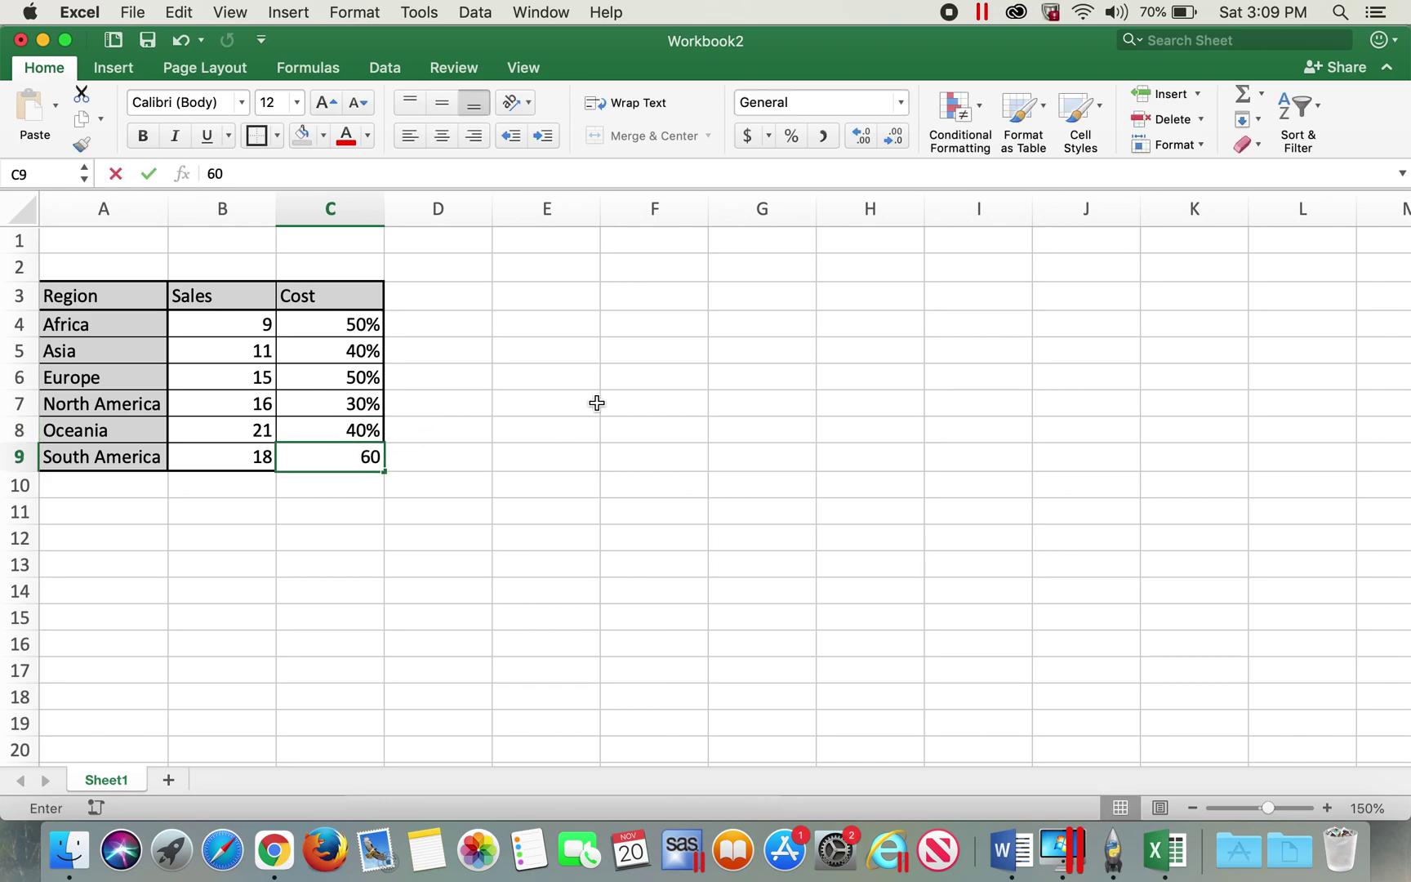
type("%")
left_click(596, 403)
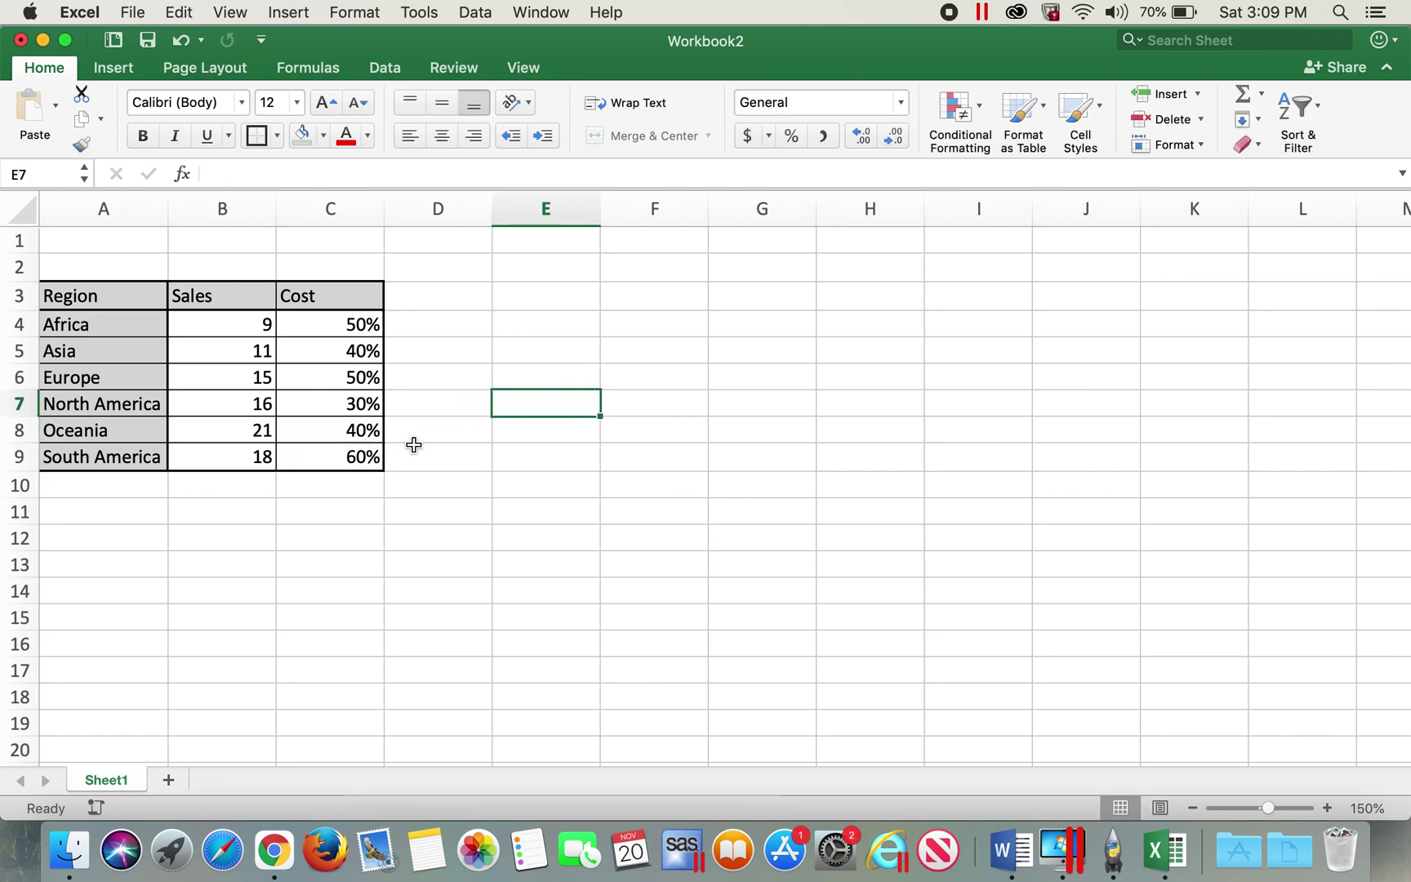
left_click_drag(108, 296, 335, 462)
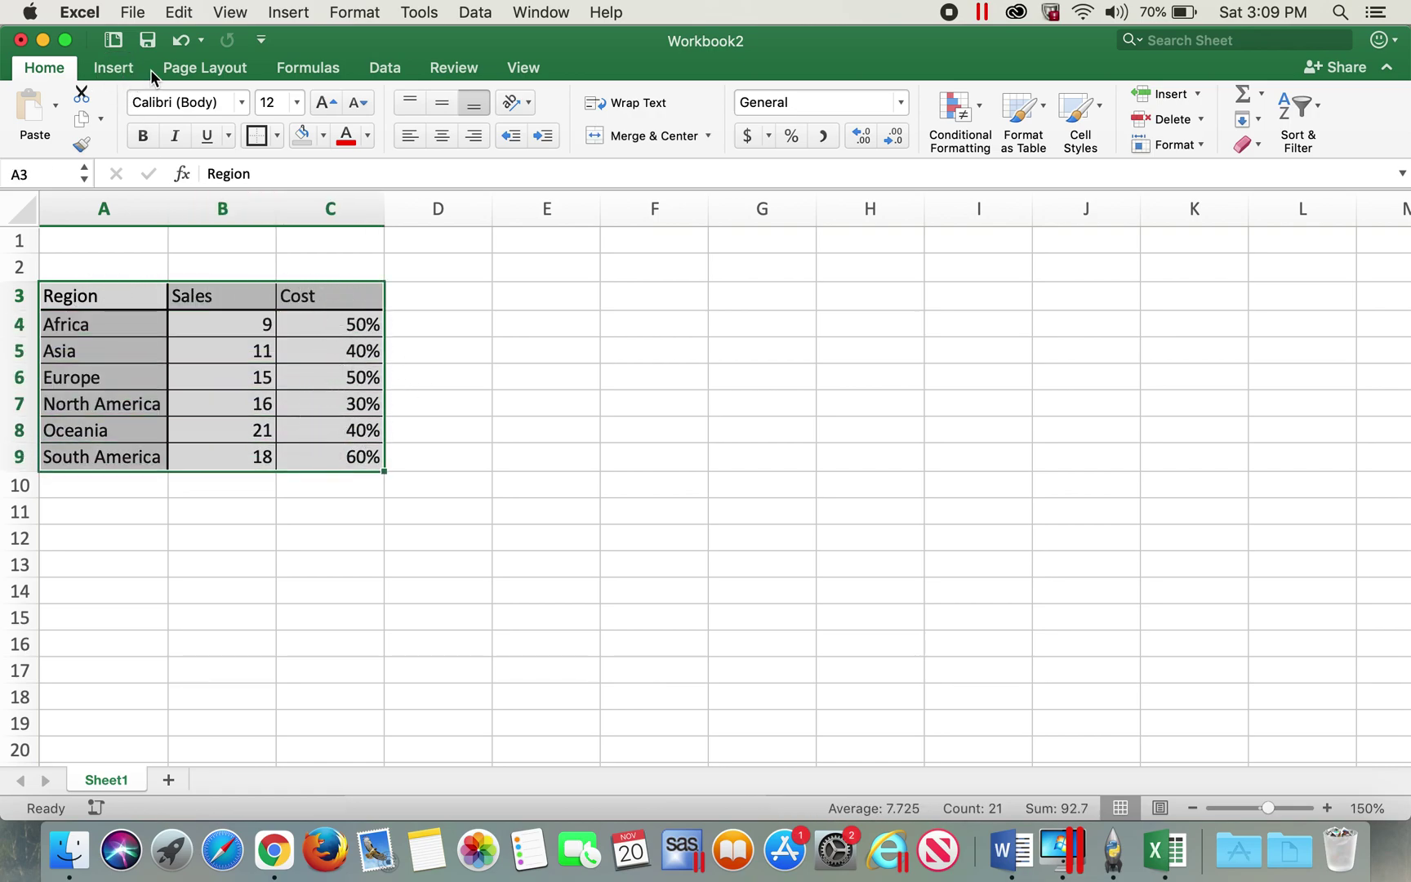
Insert a Clustered Column – Line on Secondary Axis chart from Recommended Charts and select its secondary axis
double_click(110, 67)
double_click(110, 67)
left_click(528, 114)
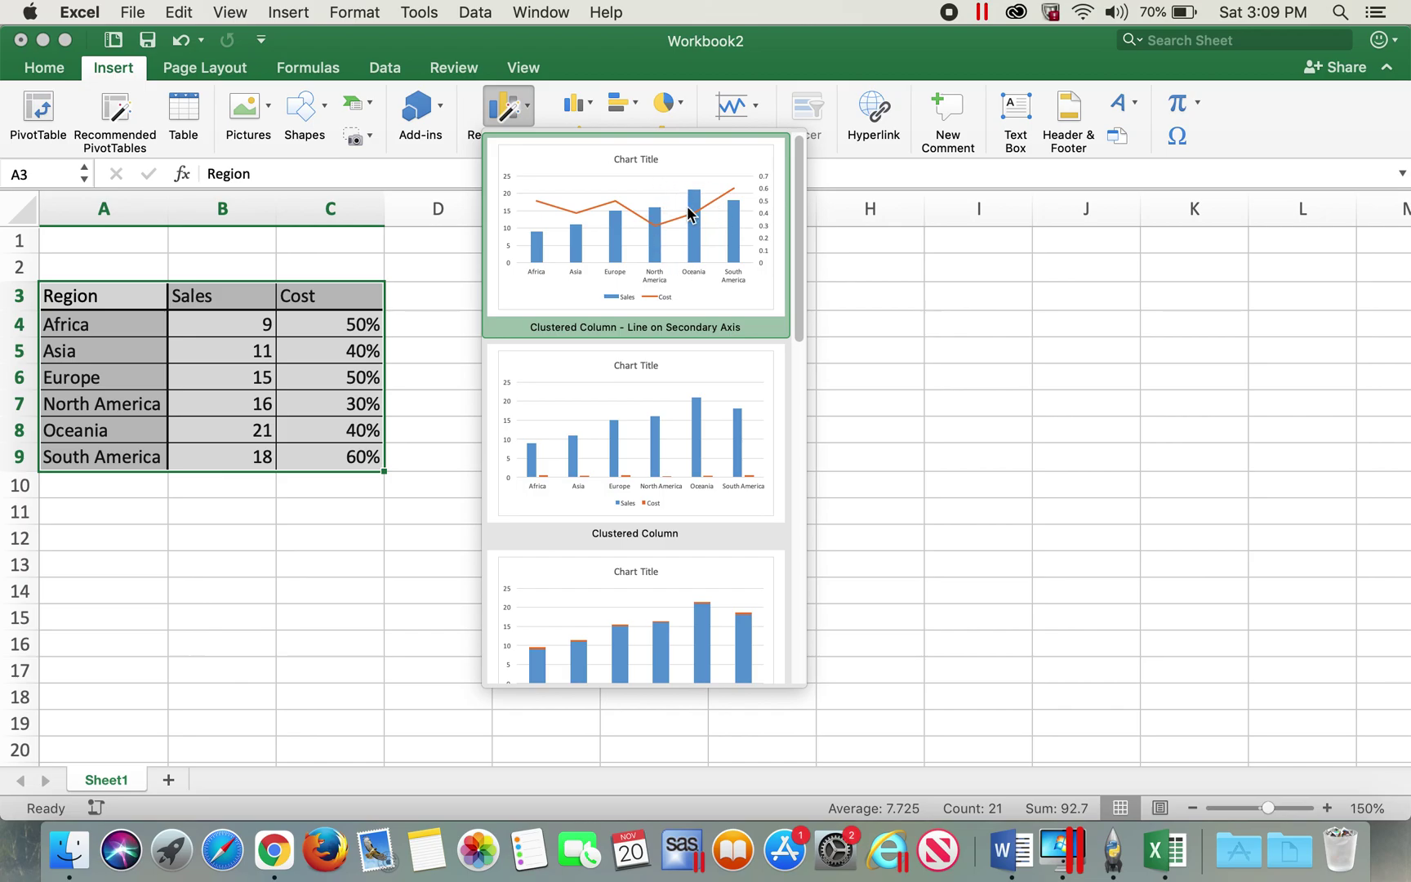
left_click(676, 241)
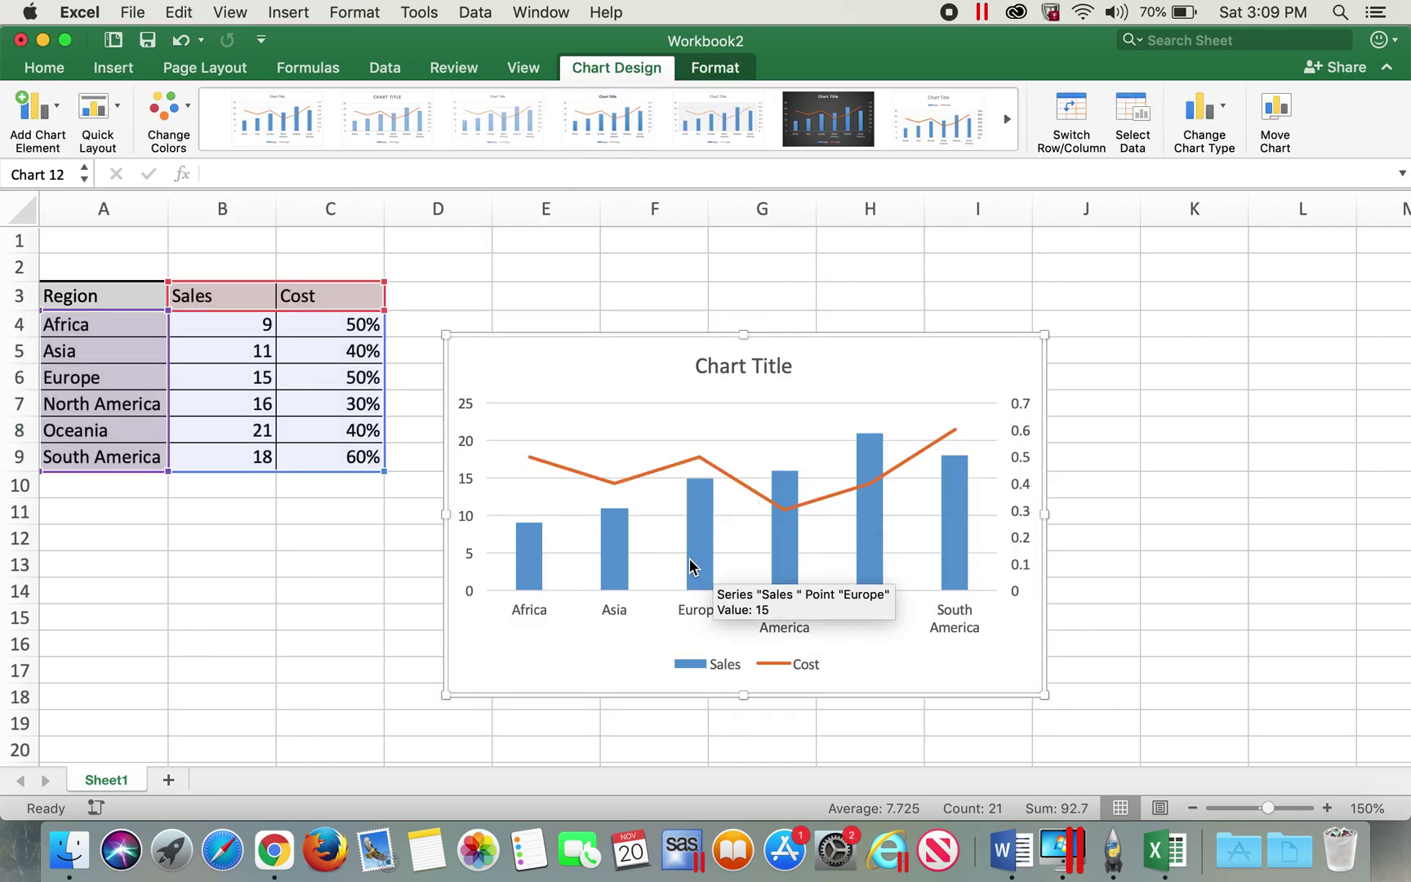
left_click(702, 543)
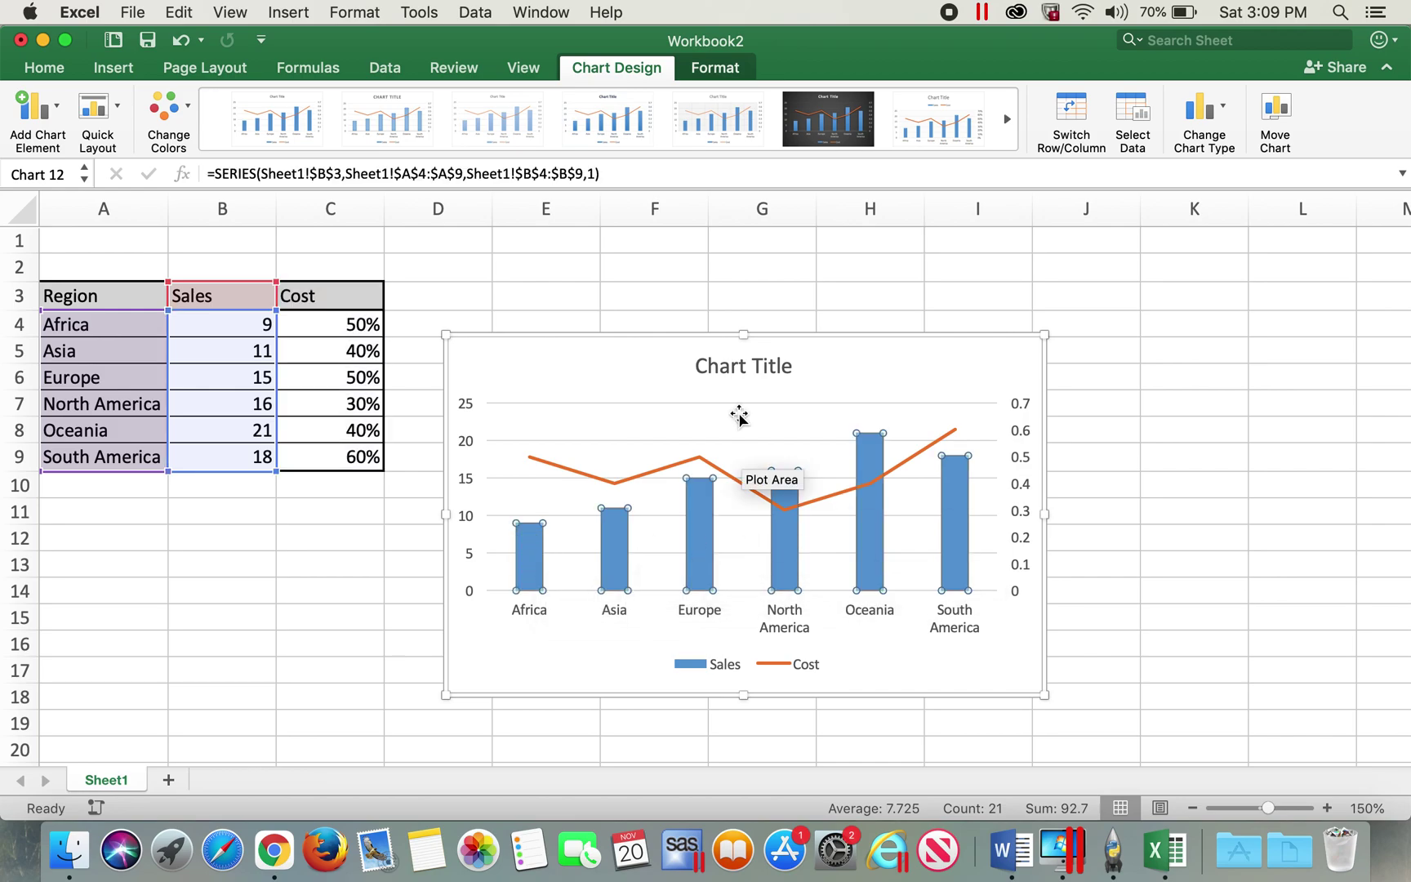
left_click(645, 471)
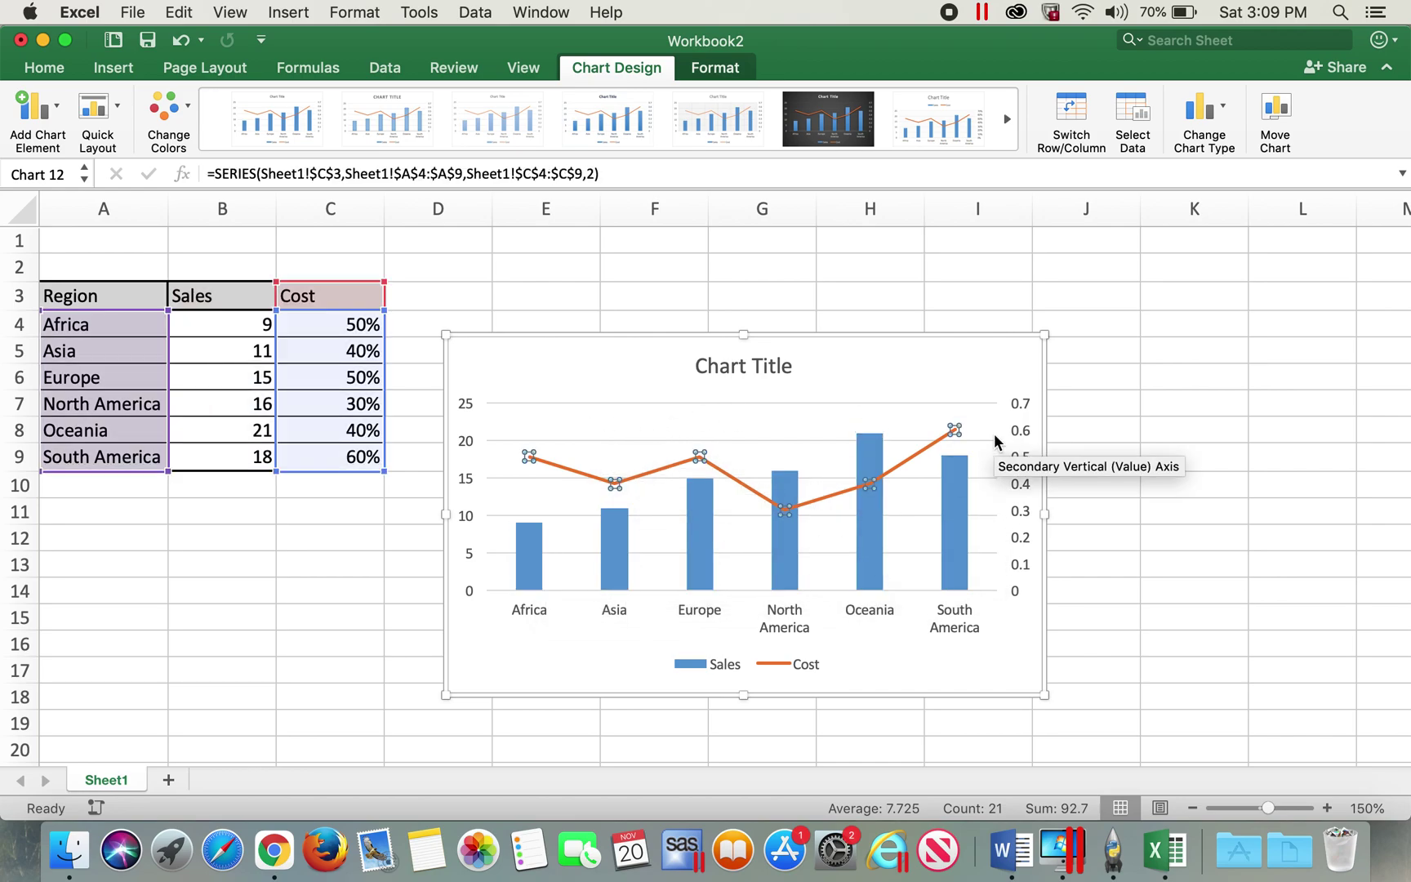
left_click(1019, 445)
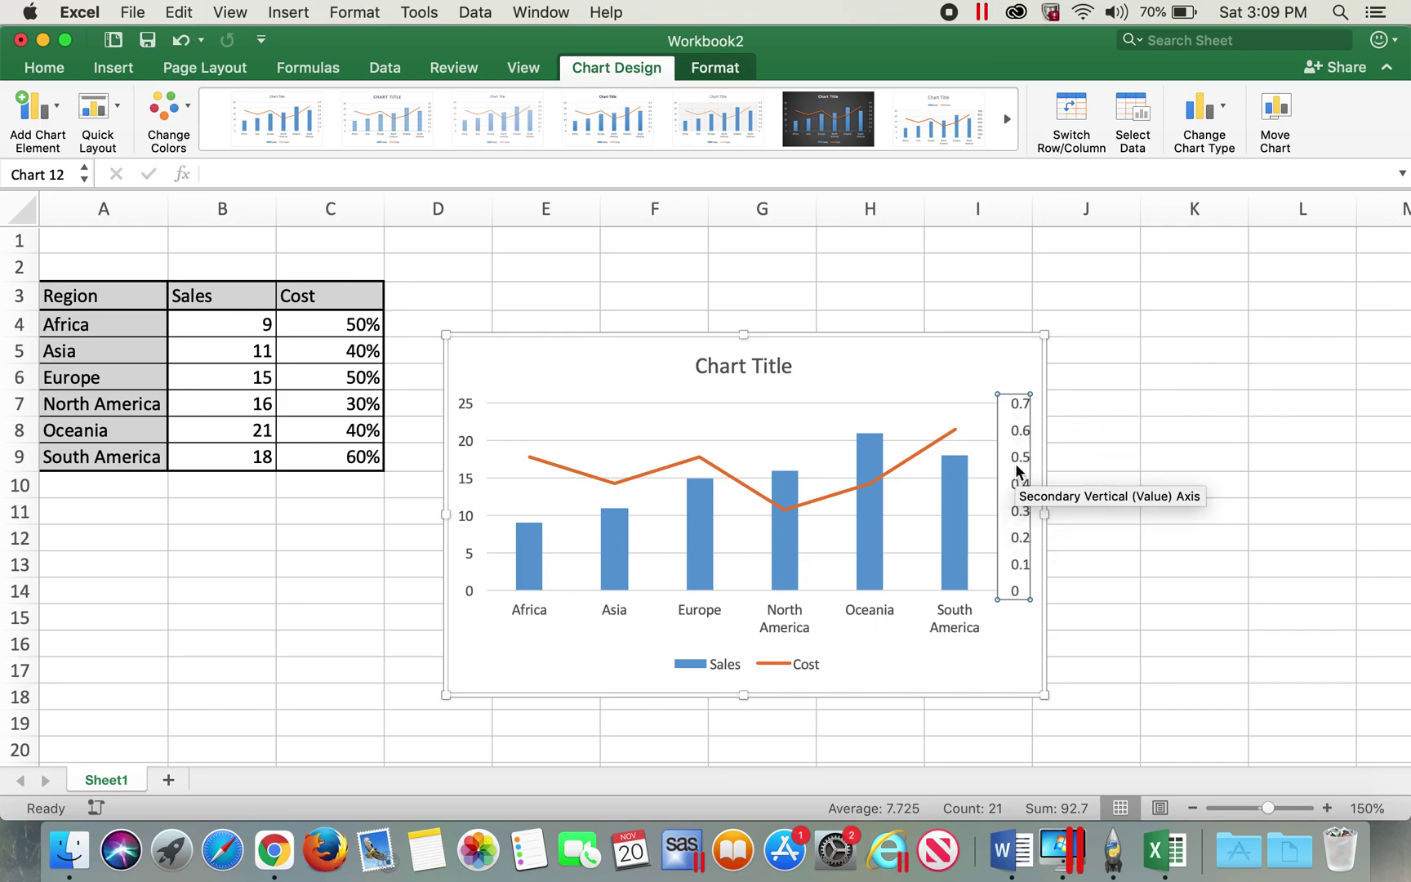
Change the secondary axis maximum bound from 0.7 to 1
right_click(1018, 471)
left_click(1088, 681)
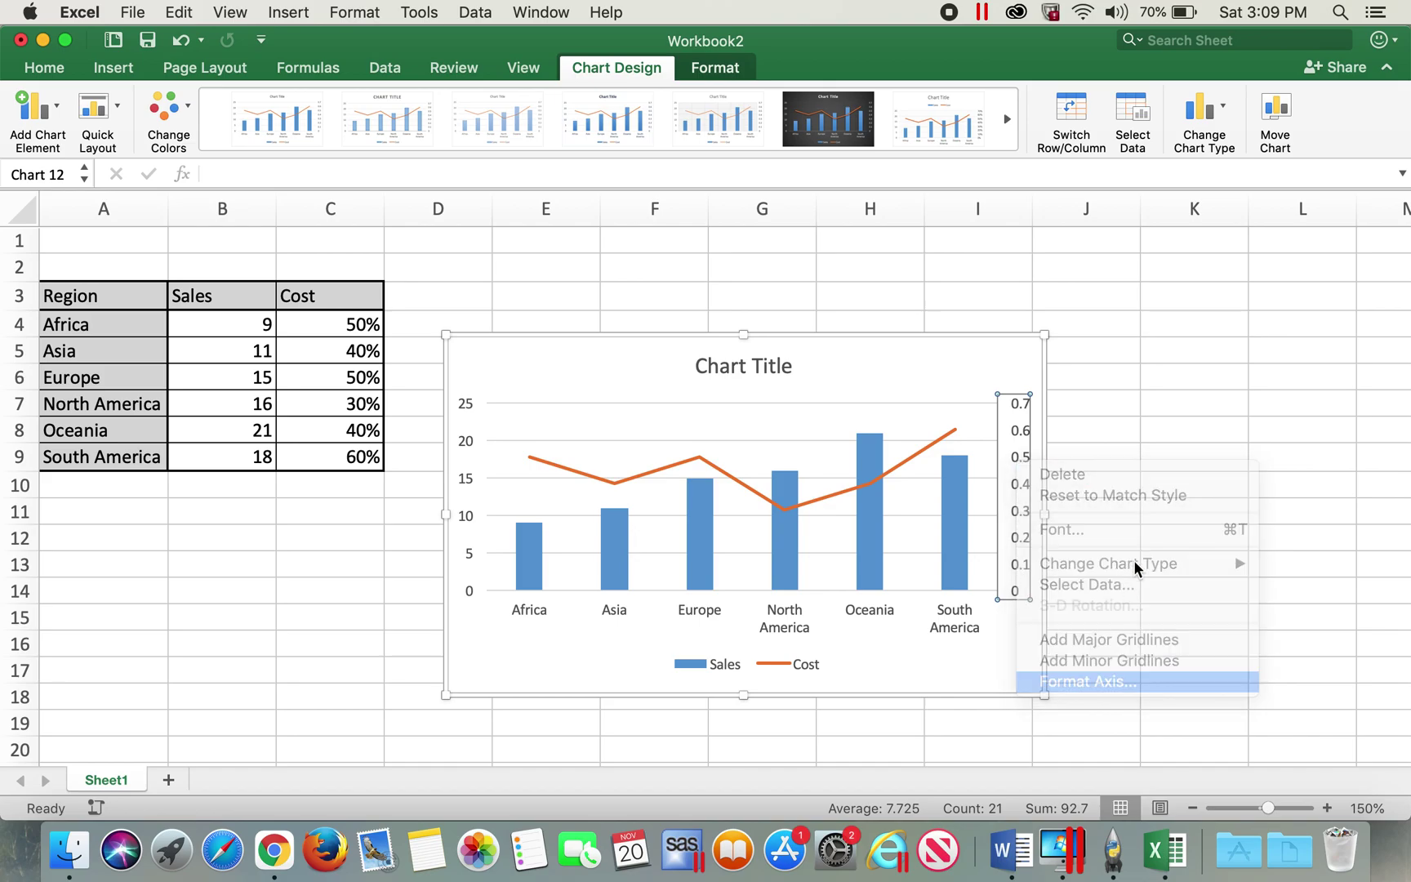
left_click(1318, 445)
left_click_drag(1323, 445, 1184, 429)
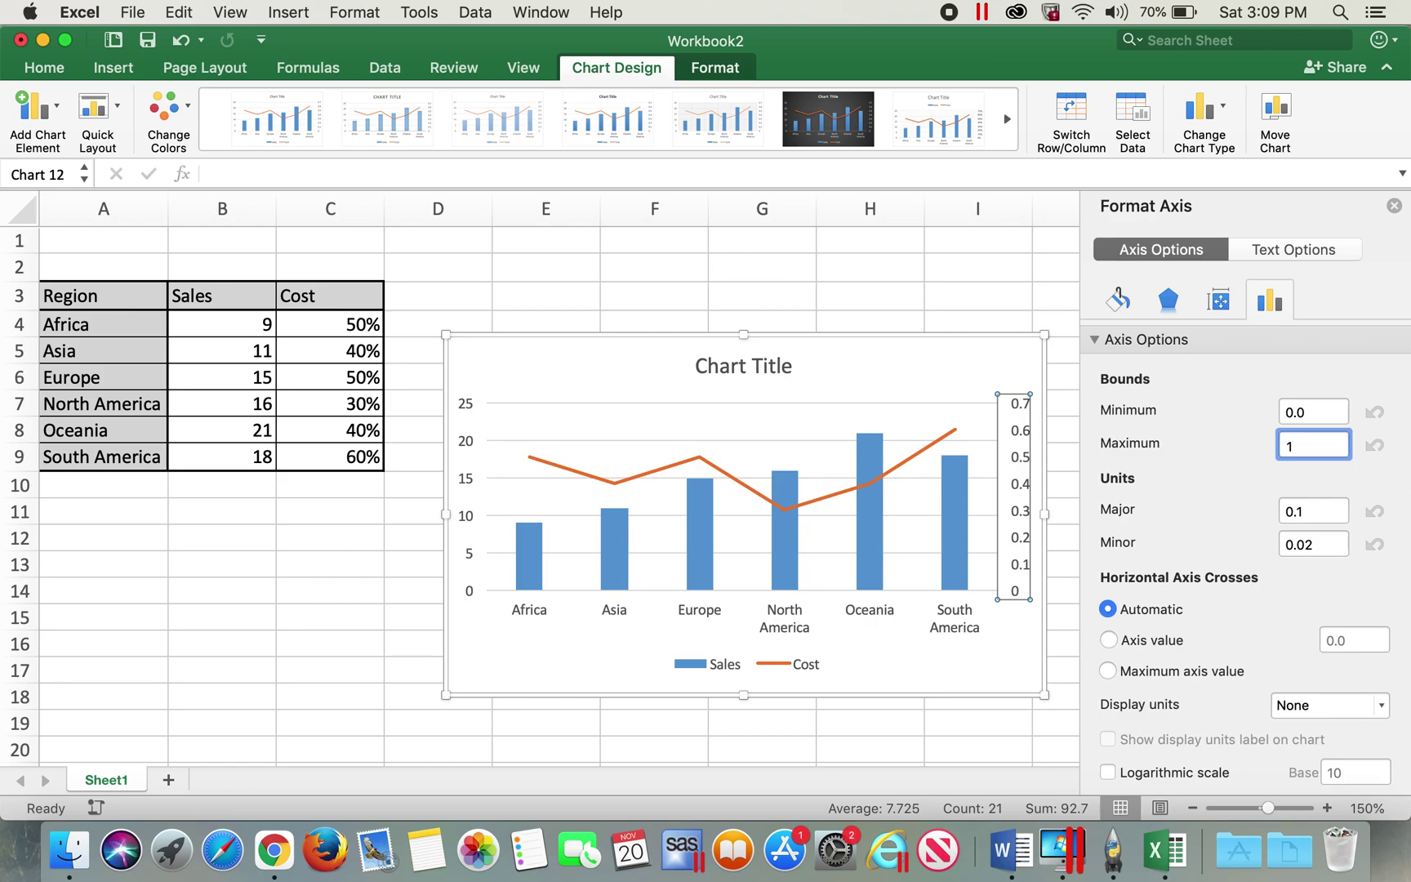
left_click(1092, 346)
Format the secondary axis labels with the Percentage number category
left_click(1135, 422)
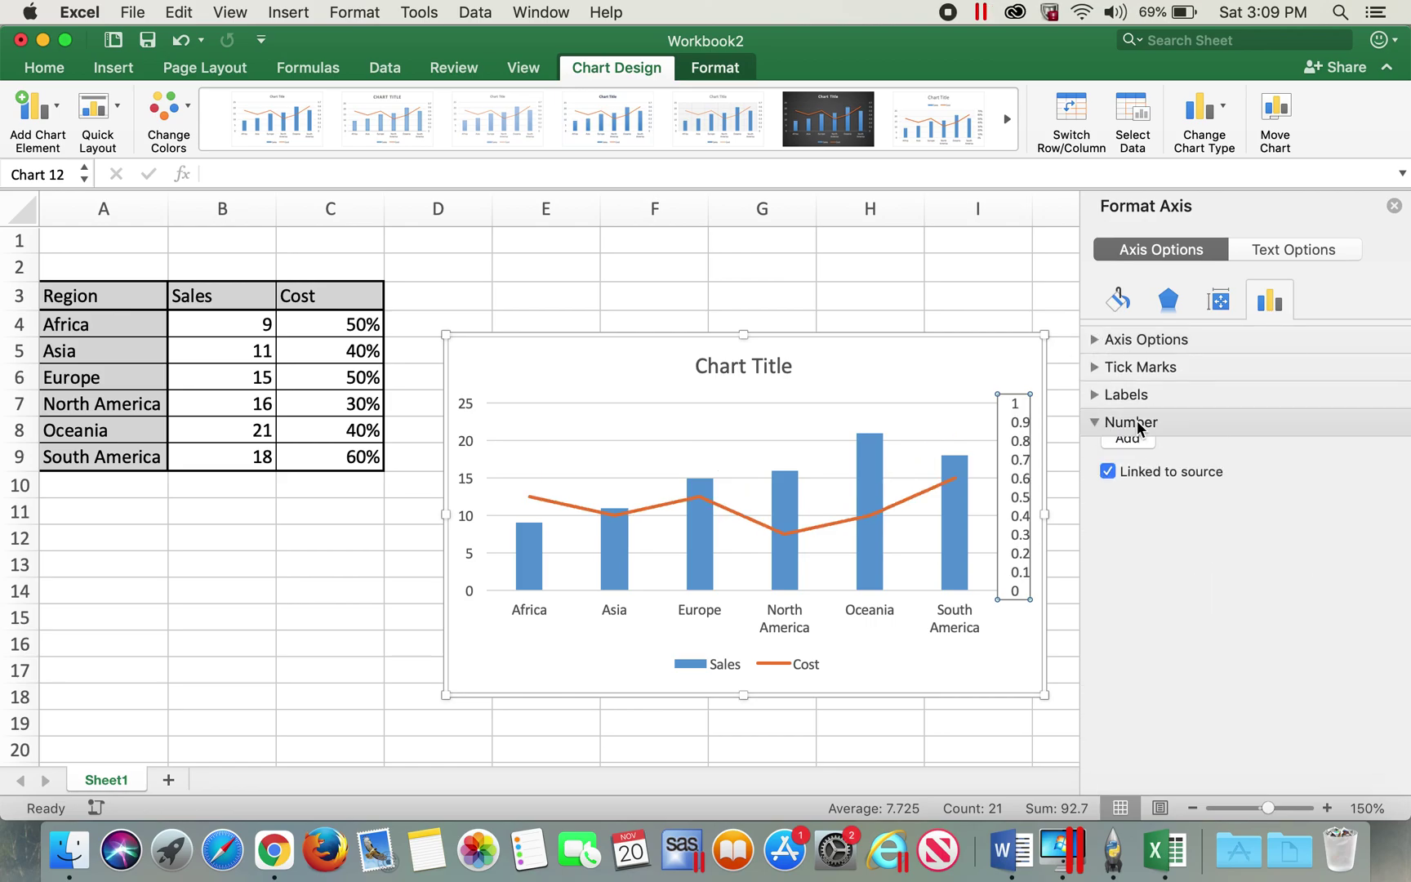
left_click(1196, 496)
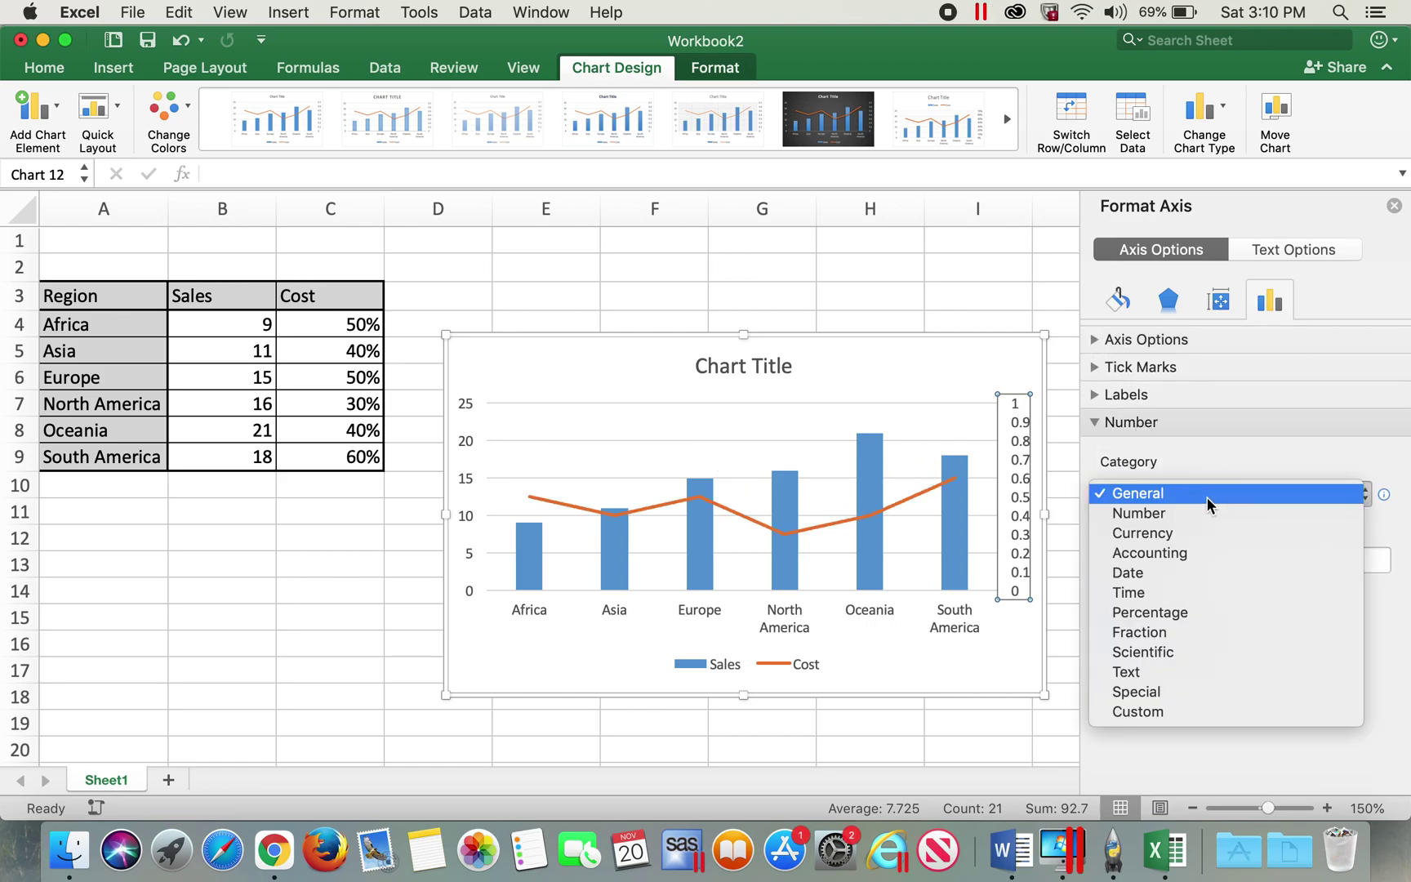
left_click(1149, 612)
left_click(986, 265)
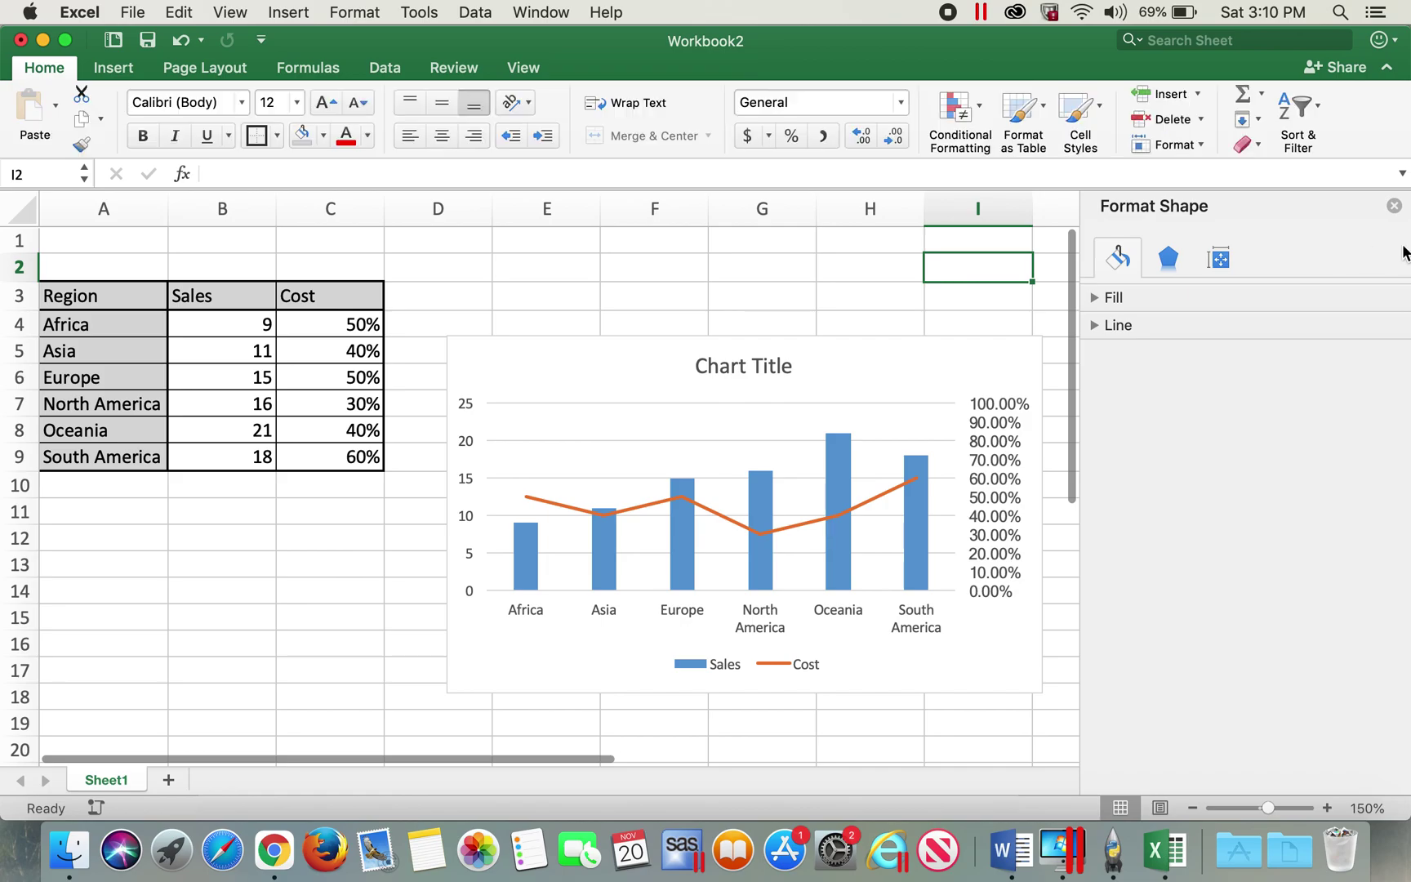
Close the Format pane and select the Sales values in B3:B9
left_click(1394, 206)
left_click(1065, 426)
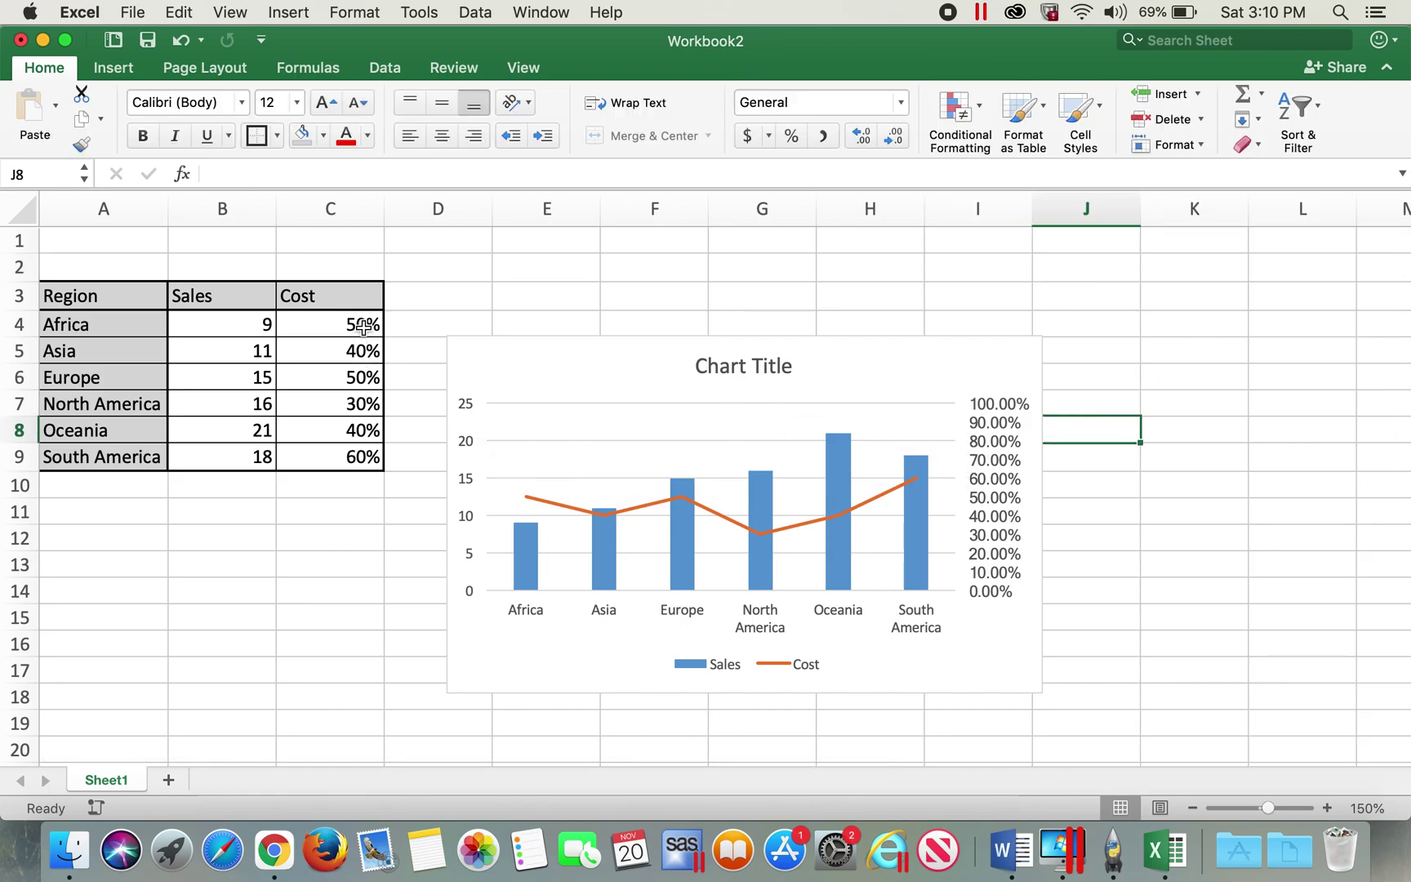
left_click_drag(222, 296, 219, 458)
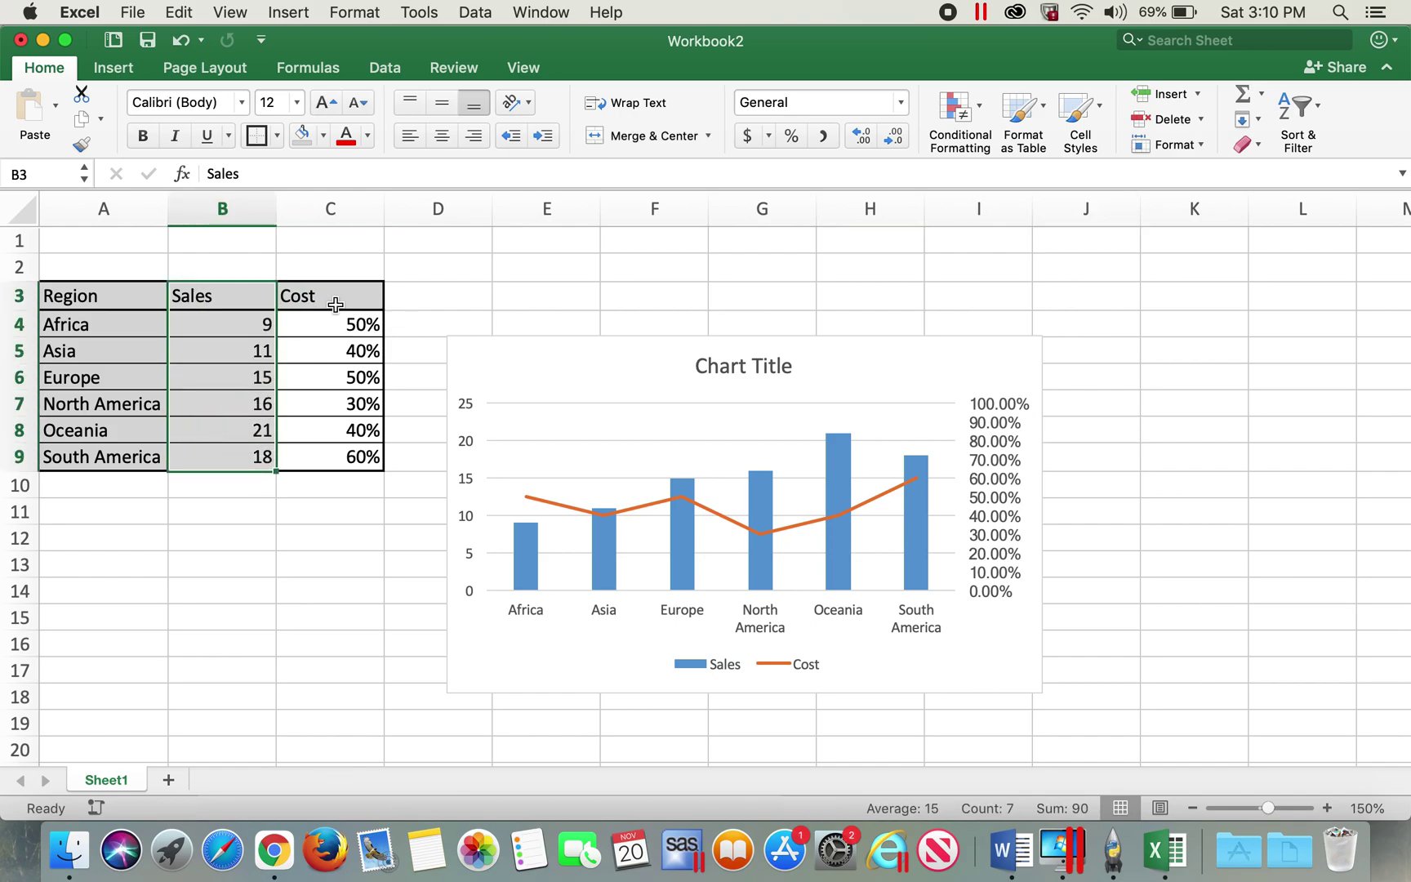